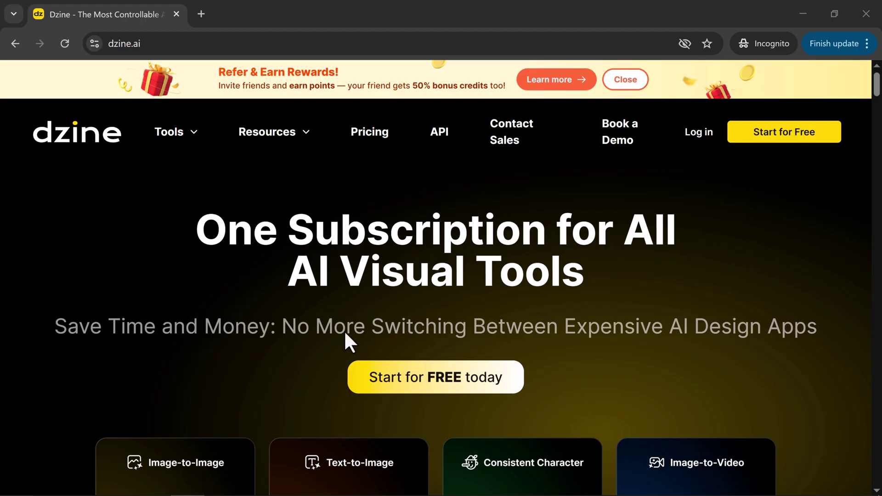
Browse the Dzine landing page, then start signing up with Start for Free.
{"action": "scroll", "coordinate": [467, 390], "scroll_direction": "down", "scroll_amount": 5}
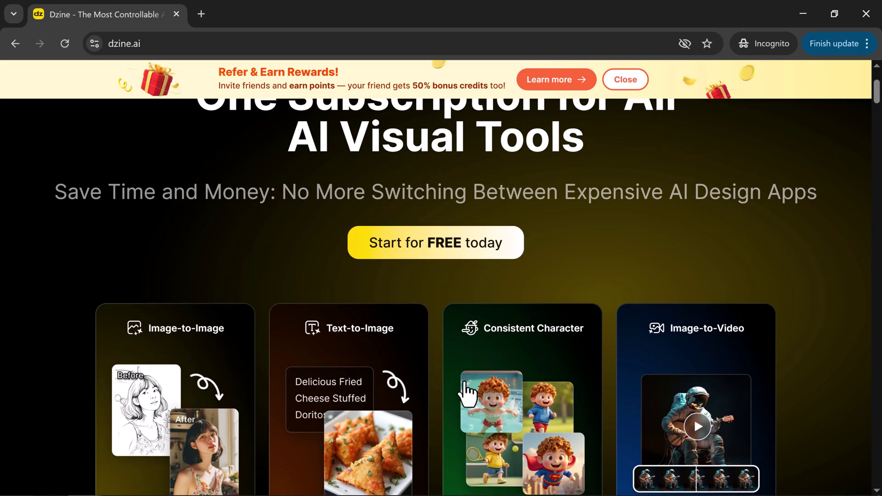
{"action": "scroll", "coordinate": [467, 392], "scroll_direction": "down", "scroll_amount": 2}
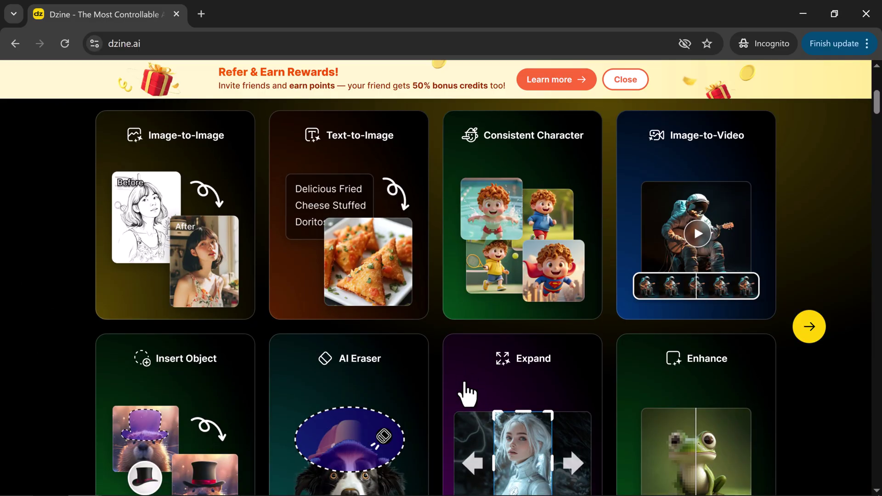
{"action": "scroll", "coordinate": [467, 393], "scroll_direction": "down", "scroll_amount": 3}
{"action": "scroll", "coordinate": [467, 392], "scroll_direction": "down", "scroll_amount": 8}
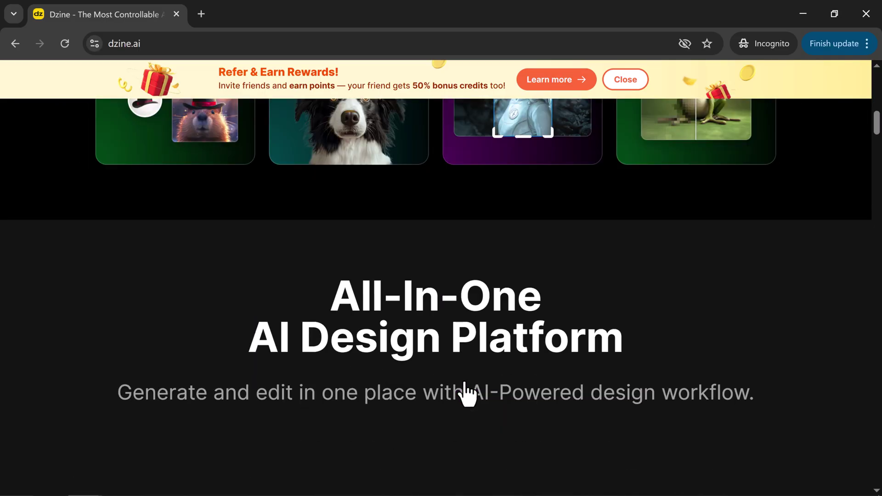
{"action": "scroll", "coordinate": [467, 392], "scroll_direction": "down", "scroll_amount": 3}
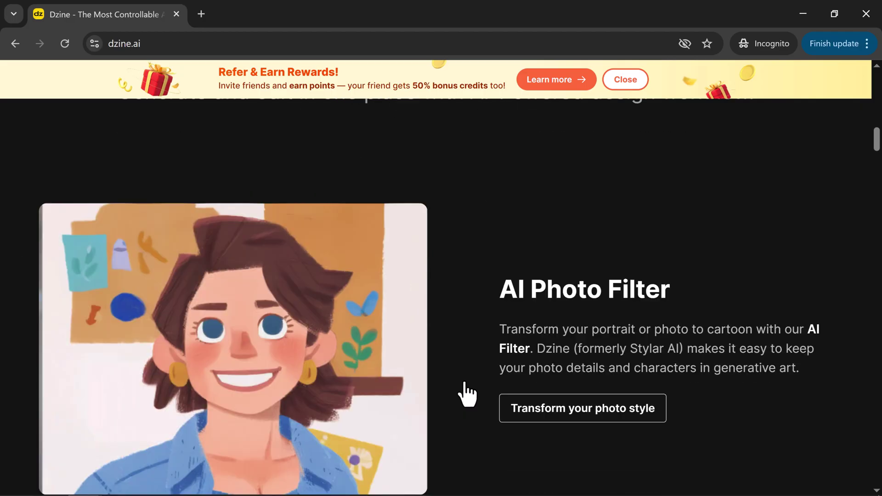
{"action": "scroll", "coordinate": [467, 393], "scroll_direction": "down", "scroll_amount": 1}
{"action": "scroll", "coordinate": [468, 393], "scroll_direction": "down", "scroll_amount": 4}
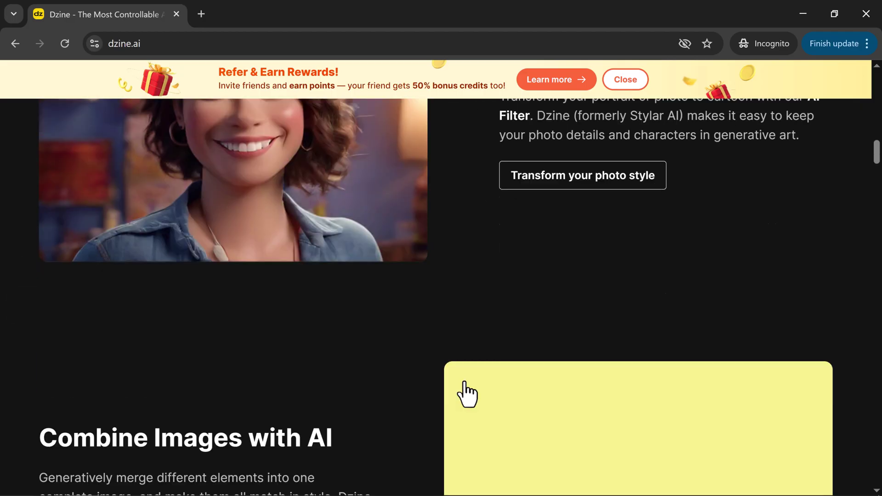
{"action": "scroll", "coordinate": [468, 393], "scroll_direction": "down", "scroll_amount": 2}
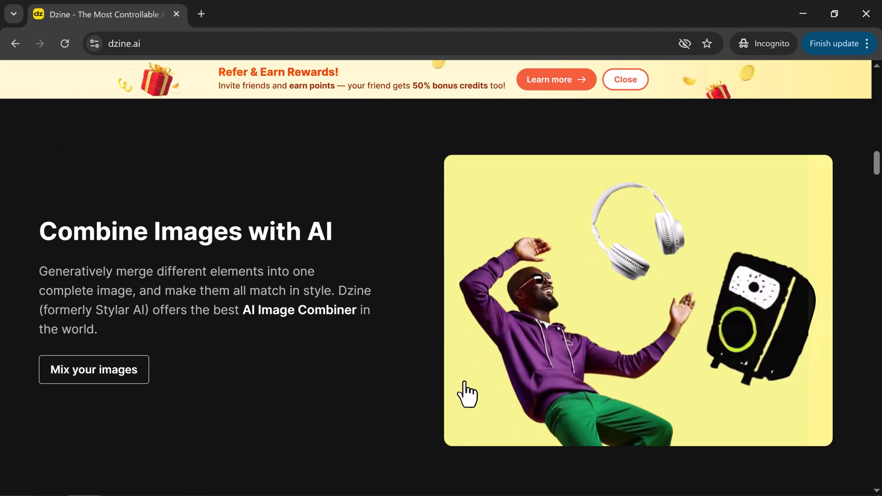
{"action": "scroll", "coordinate": [467, 393], "scroll_direction": "down", "scroll_amount": 4}
{"action": "scroll", "coordinate": [467, 392], "scroll_direction": "down", "scroll_amount": 4}
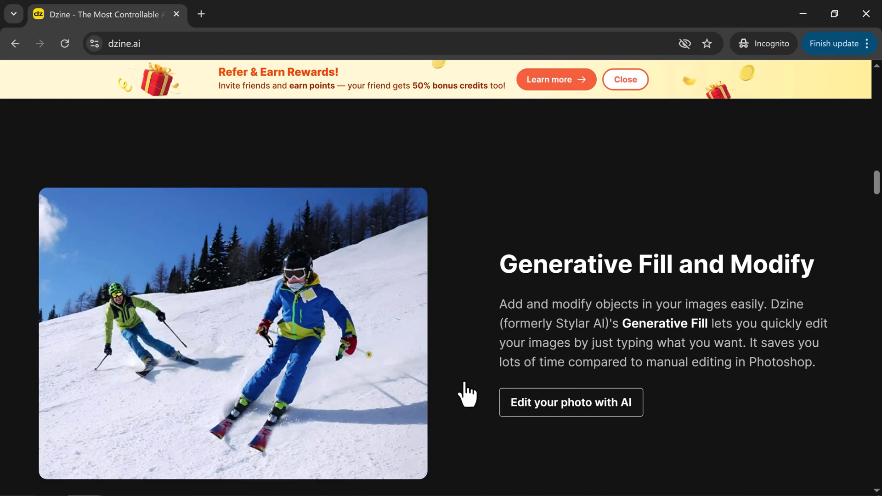
{"action": "scroll", "coordinate": [468, 393], "scroll_direction": "down", "scroll_amount": 3}
{"action": "scroll", "coordinate": [467, 393], "scroll_direction": "down", "scroll_amount": 6}
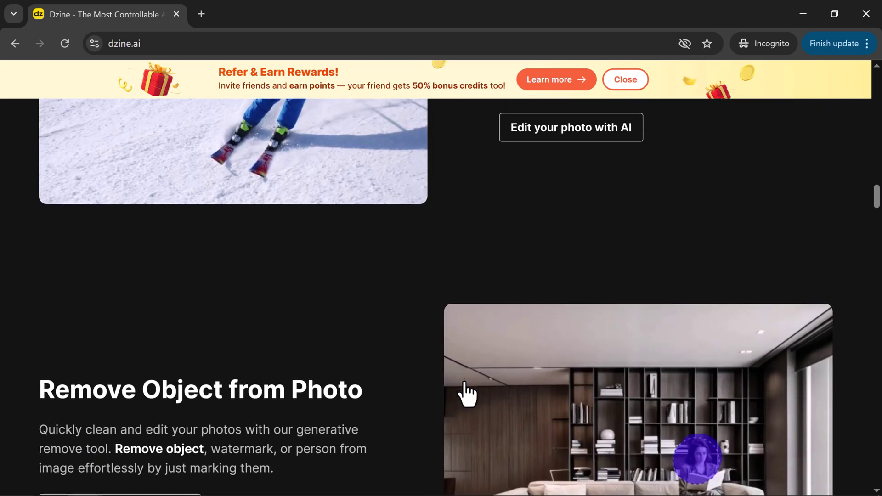
{"action": "scroll", "coordinate": [468, 393], "scroll_direction": "down", "scroll_amount": 8}
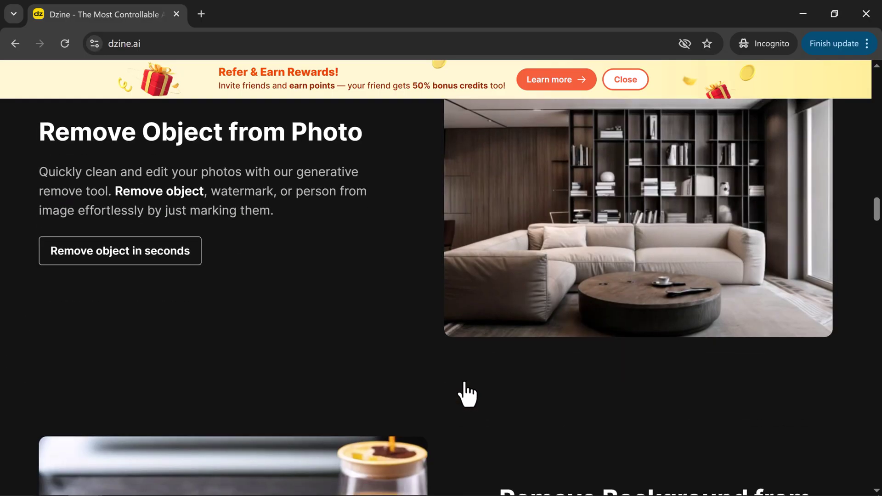
{"action": "scroll", "coordinate": [467, 393], "scroll_direction": "down", "scroll_amount": 6}
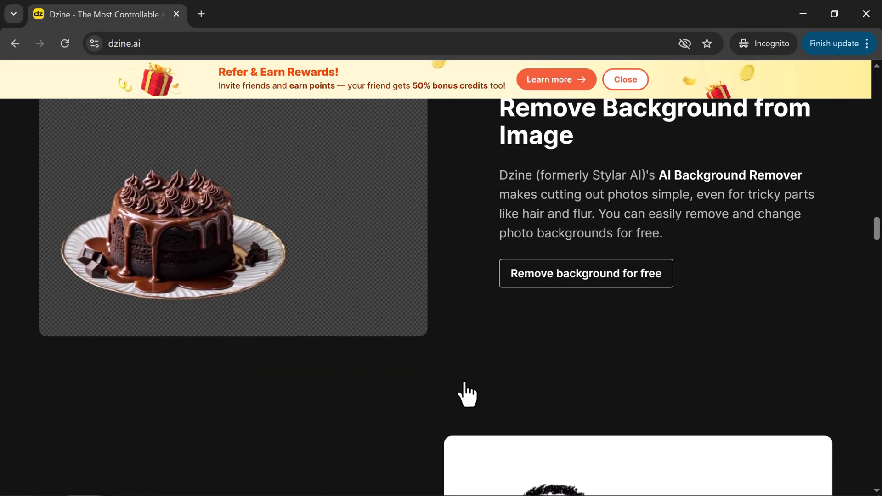
{"action": "scroll", "coordinate": [468, 394], "scroll_direction": "down", "scroll_amount": 2}
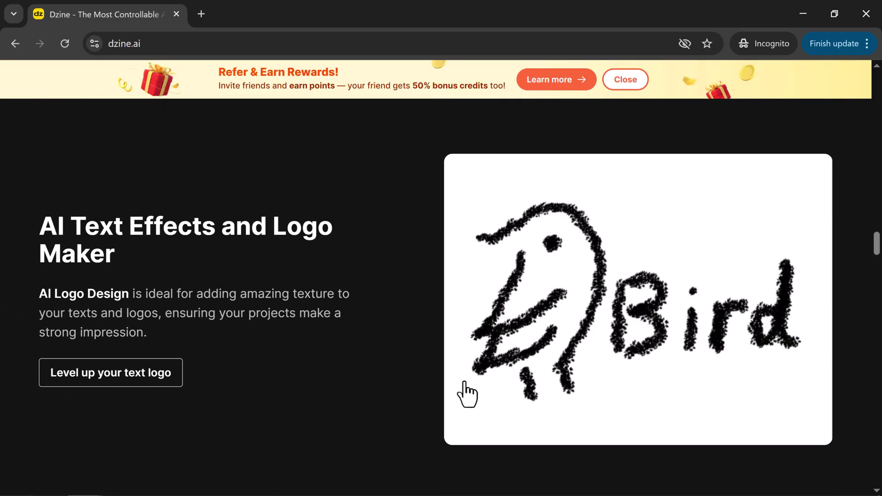
{"action": "scroll", "coordinate": [467, 395], "scroll_direction": "down", "scroll_amount": 3}
{"action": "scroll", "coordinate": [468, 394], "scroll_direction": "down", "scroll_amount": 4}
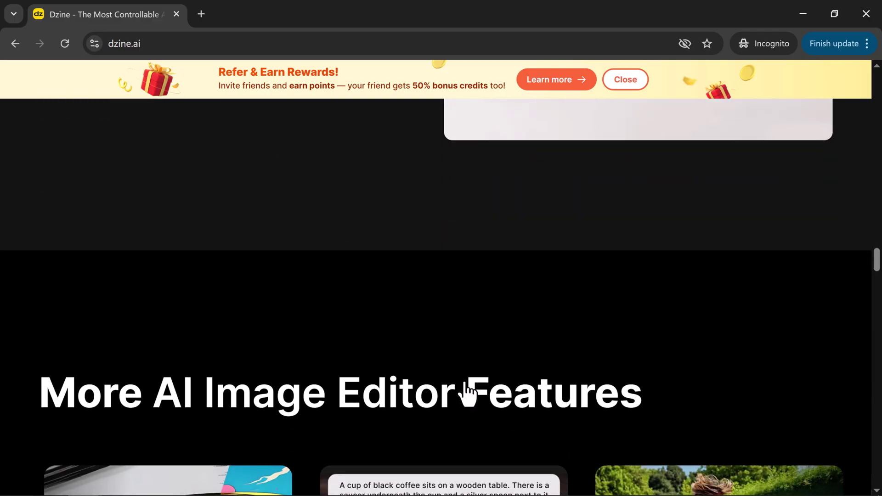
{"action": "scroll", "coordinate": [467, 394], "scroll_direction": "down", "scroll_amount": 3}
{"action": "scroll", "coordinate": [468, 393], "scroll_direction": "down", "scroll_amount": 4}
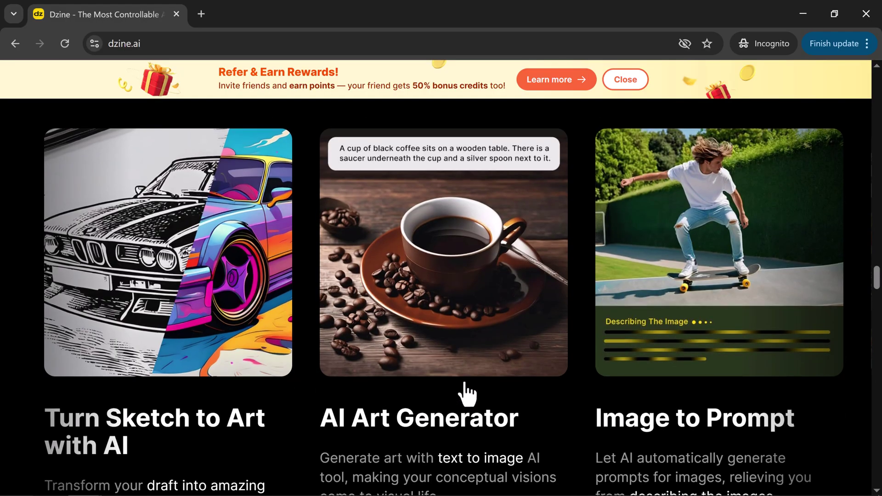
{"action": "scroll", "coordinate": [468, 394], "scroll_direction": "down", "scroll_amount": 3}
{"action": "scroll", "coordinate": [467, 394], "scroll_direction": "down", "scroll_amount": 3}
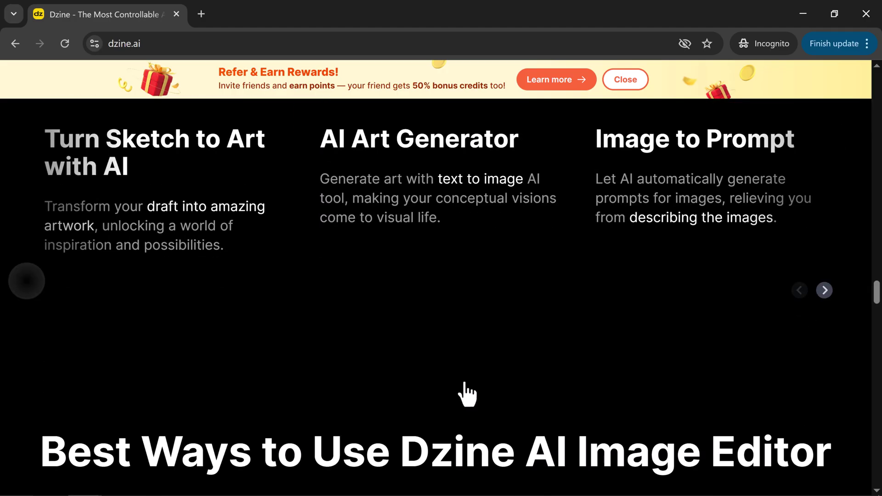
{"action": "scroll", "coordinate": [467, 394], "scroll_direction": "down", "scroll_amount": 4}
{"action": "scroll", "coordinate": [467, 393], "scroll_direction": "down", "scroll_amount": 10}
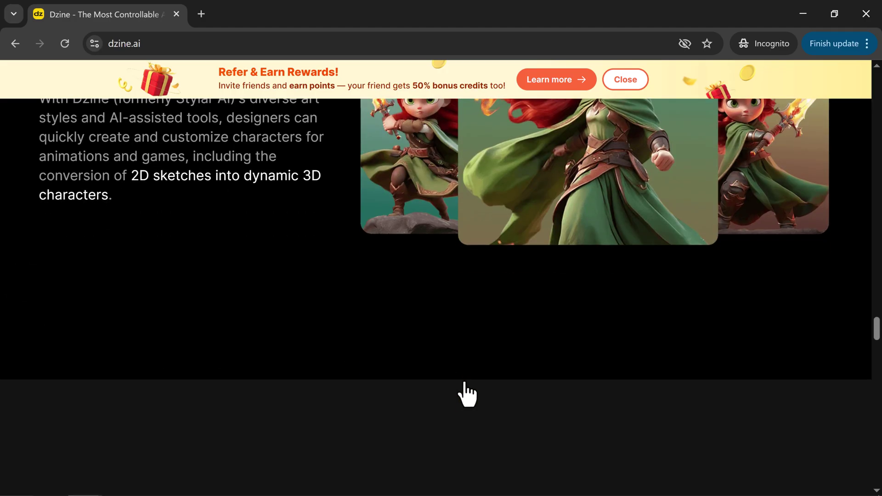
{"action": "scroll", "coordinate": [468, 394], "scroll_direction": "down", "scroll_amount": 5}
{"action": "scroll", "coordinate": [467, 394], "scroll_direction": "down", "scroll_amount": 9}
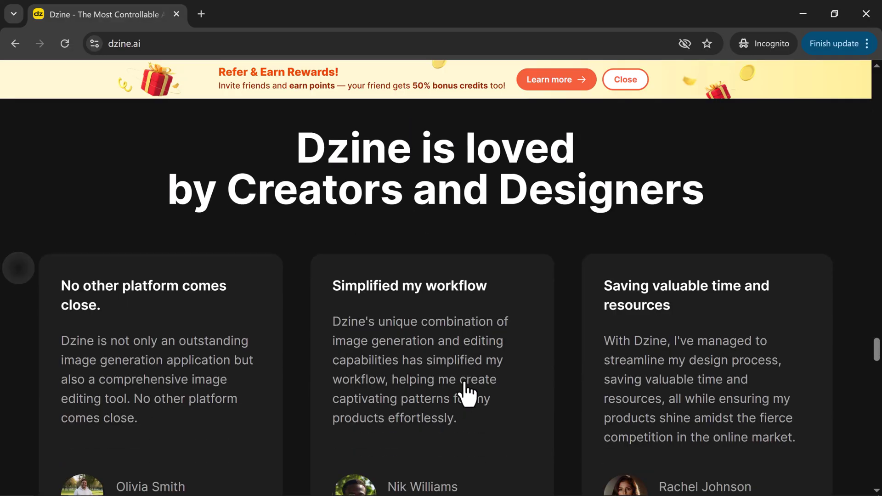
{"action": "scroll", "coordinate": [467, 394], "scroll_direction": "down", "scroll_amount": 12}
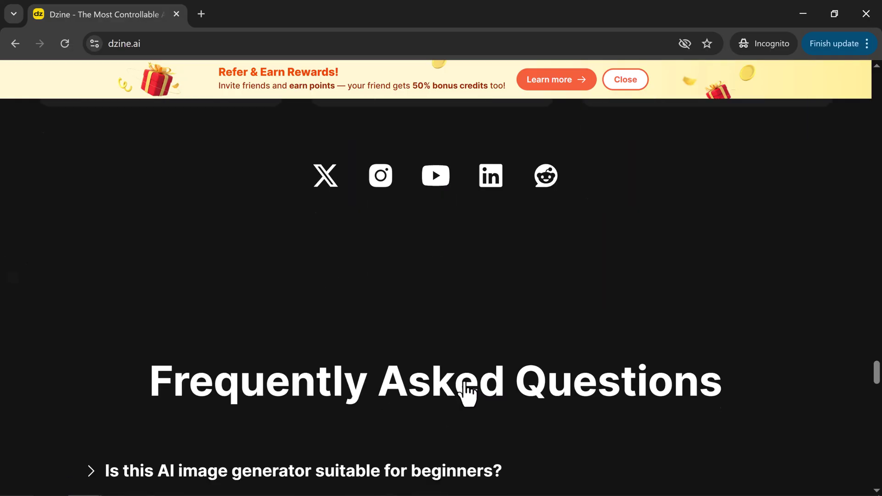
{"action": "scroll", "coordinate": [467, 394], "scroll_direction": "down", "scroll_amount": 18}
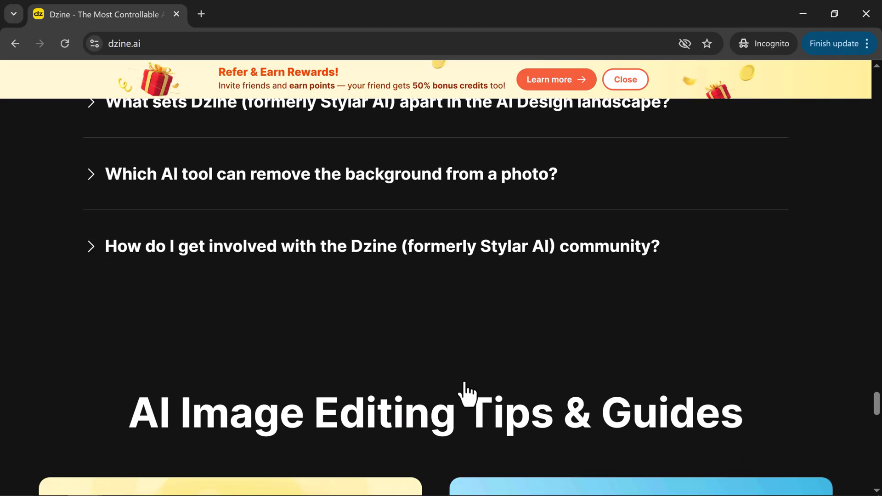
{"action": "scroll", "coordinate": [468, 394], "scroll_direction": "down", "scroll_amount": 16}
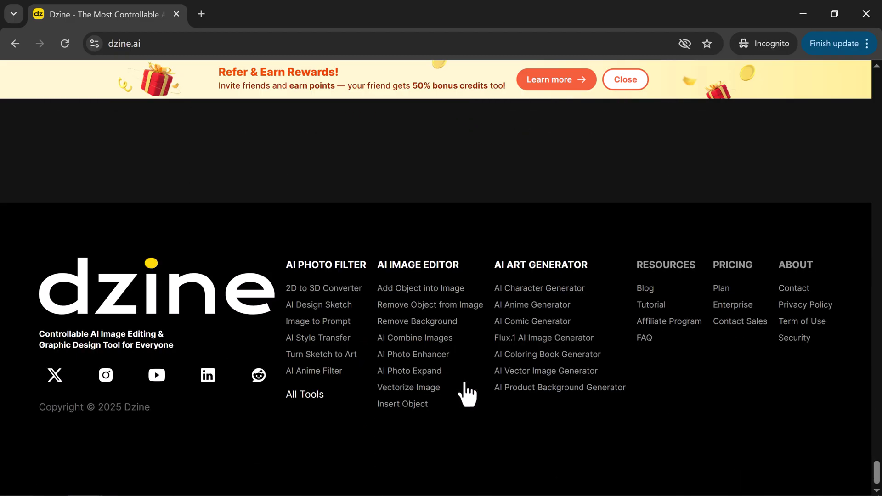
{"action": "scroll", "coordinate": [467, 393], "scroll_direction": "up", "scroll_amount": 4}
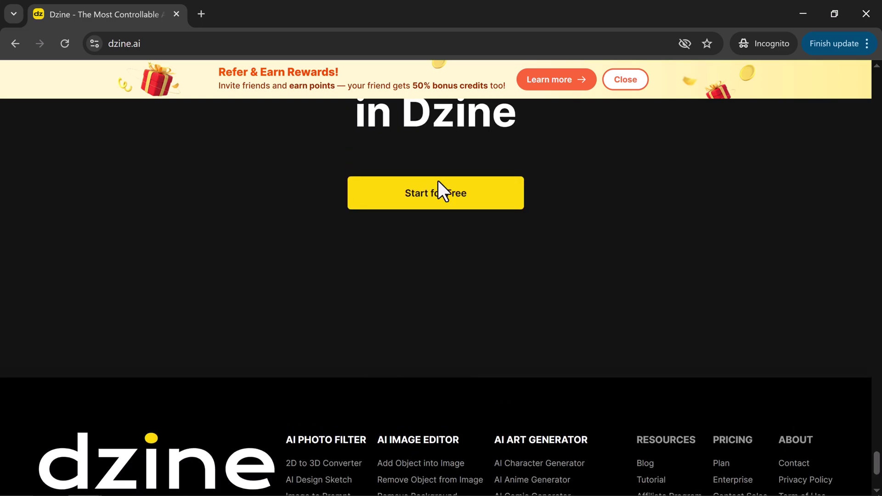
{"action": "left_click", "coordinate": [454, 208]}
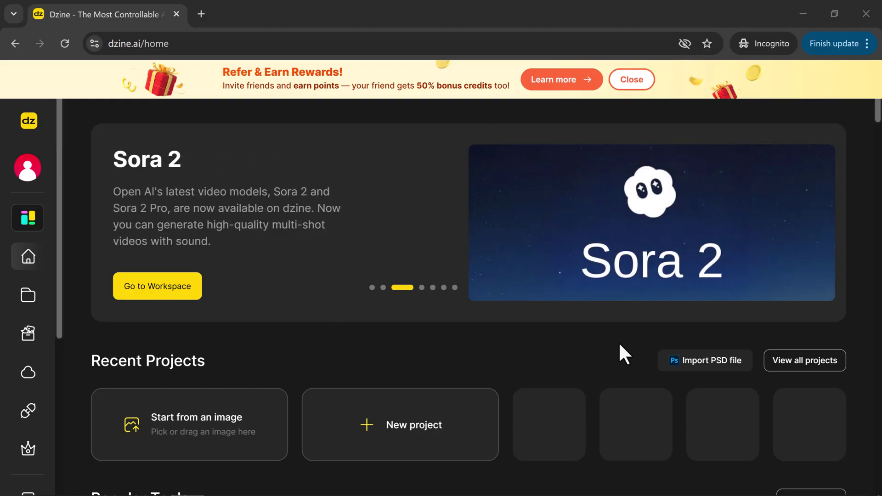
Look over the home dashboard's Recent Projects and Popular Tools, then return to the top.
{"action": "scroll", "coordinate": [341, 353], "scroll_direction": "down", "scroll_amount": 4}
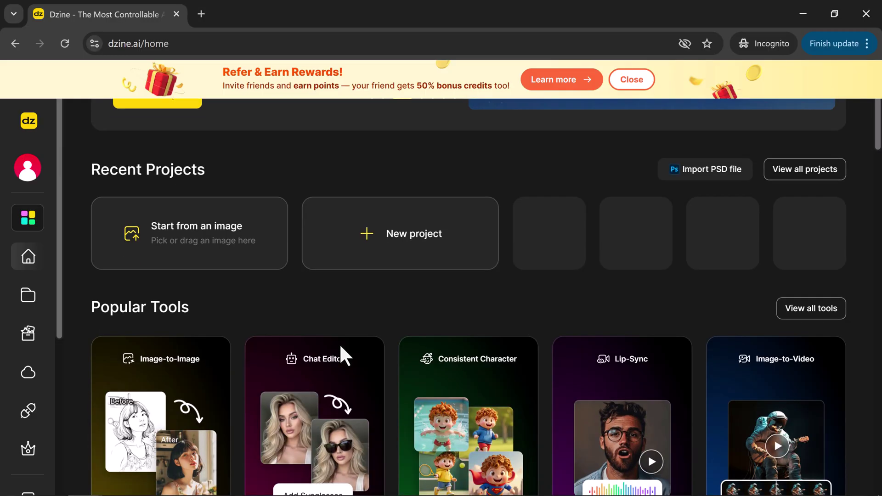
{"action": "scroll", "coordinate": [285, 309], "scroll_direction": "down", "scroll_amount": 10}
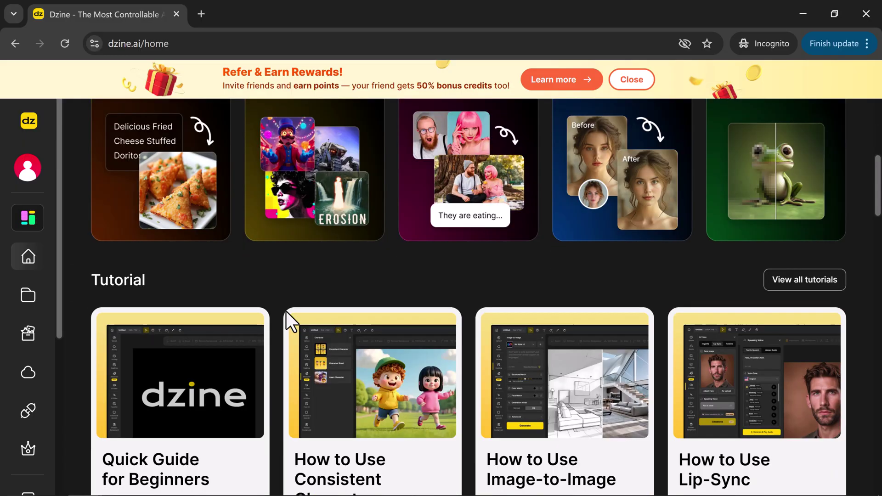
{"action": "scroll", "coordinate": [349, 241], "scroll_direction": "down", "scroll_amount": 10}
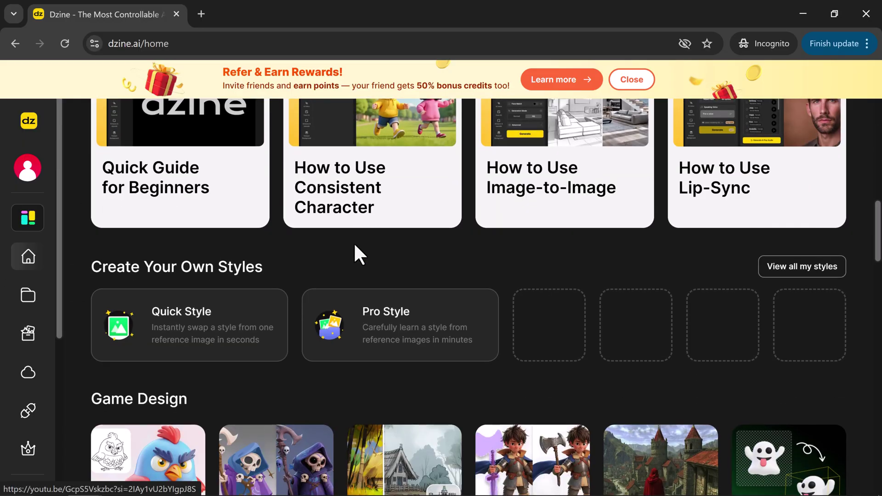
{"action": "scroll", "coordinate": [354, 242], "scroll_direction": "down", "scroll_amount": 11}
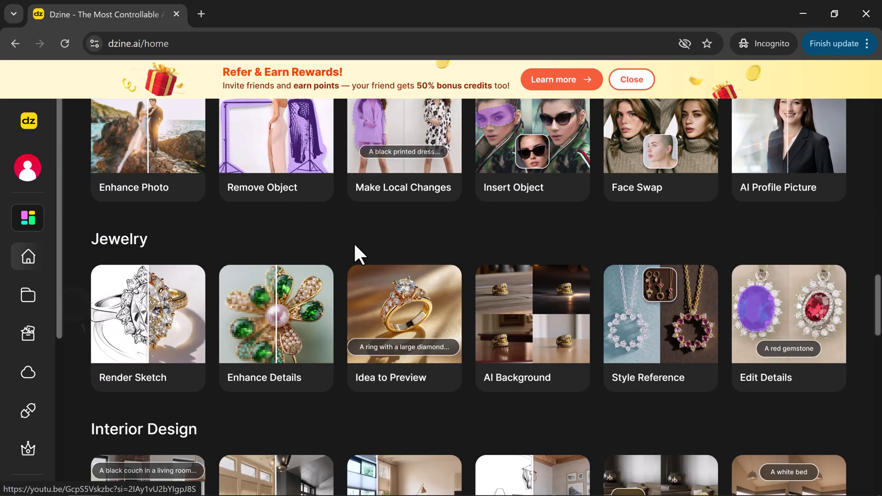
{"action": "scroll", "coordinate": [354, 244], "scroll_direction": "down", "scroll_amount": 16}
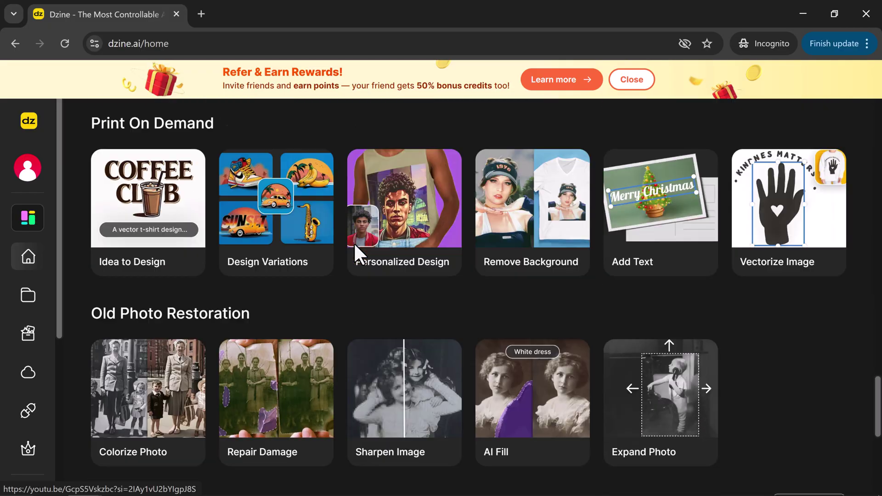
{"action": "scroll", "coordinate": [354, 244], "scroll_direction": "down", "scroll_amount": 2}
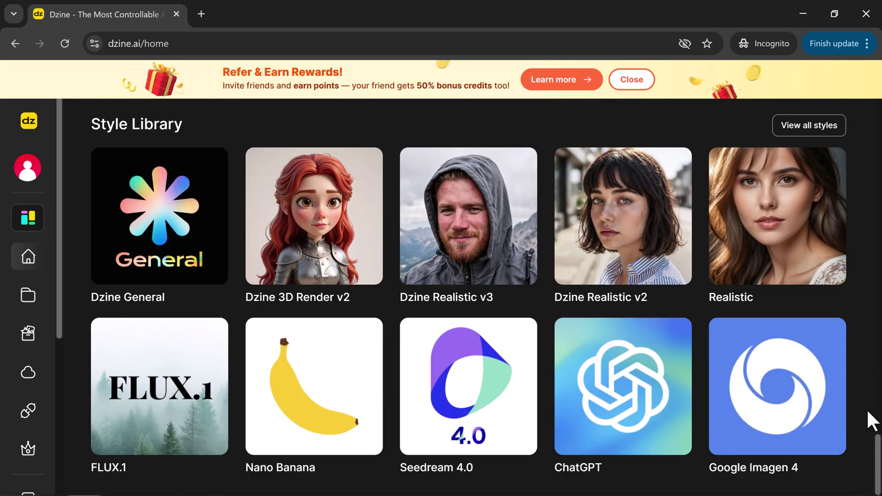
{"action": "left_click_drag", "start_coordinate": [879, 464], "coordinate": [879, 92]}
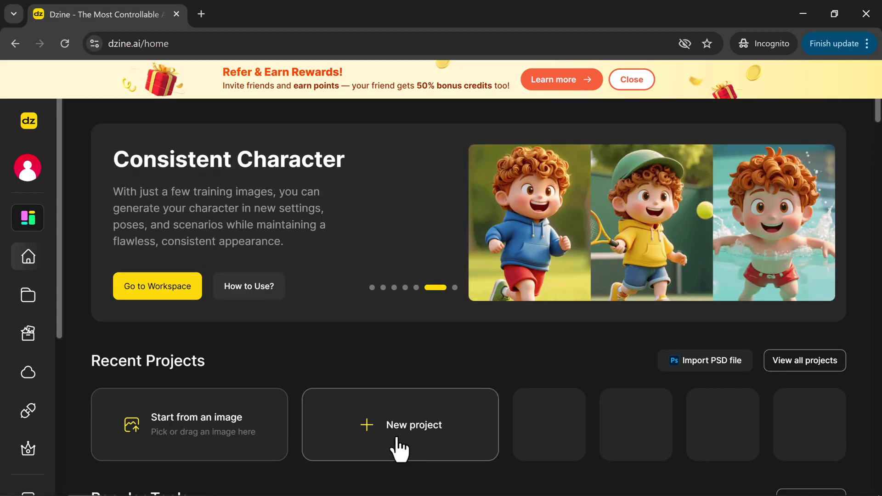
Create a blank project named 'My story' with a 16:9 canvas of 1536 × 864.
{"action": "left_click", "coordinate": [397, 440]}
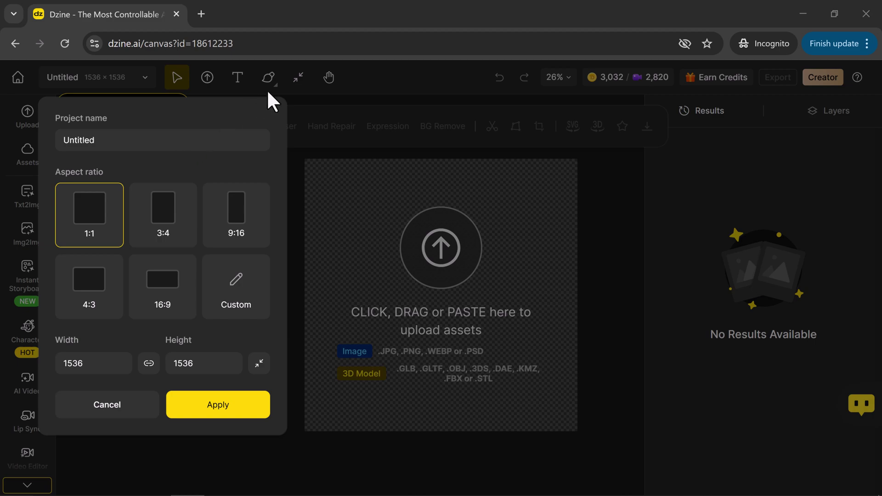
{"action": "left_click", "coordinate": [76, 140]}
{"action": "key", "text": "shift+Home"}
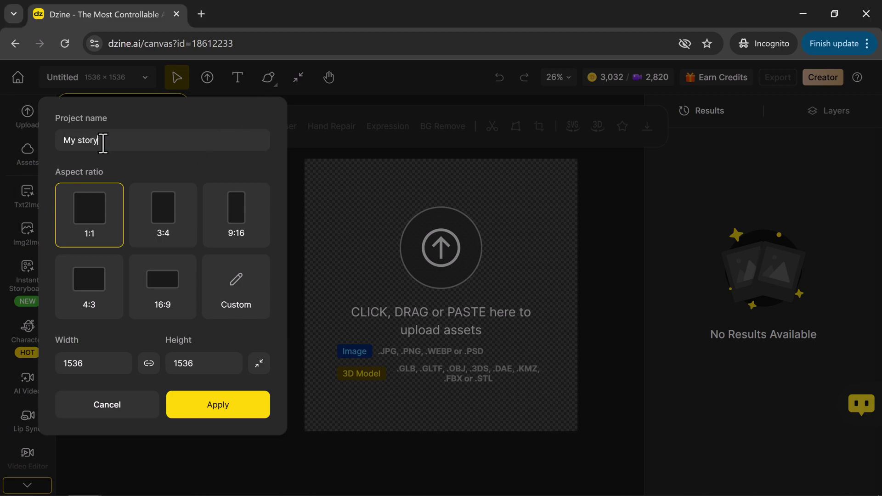
{"action": "left_click", "coordinate": [162, 301]}
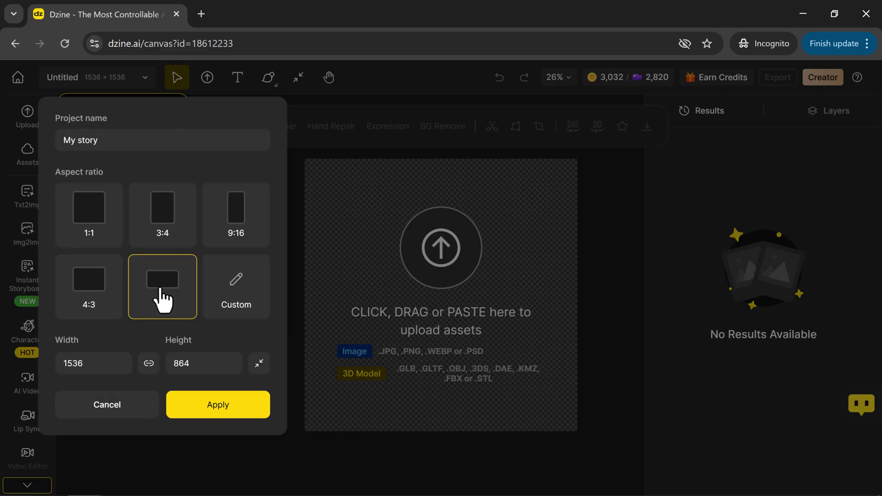
{"action": "left_click", "coordinate": [232, 419]}
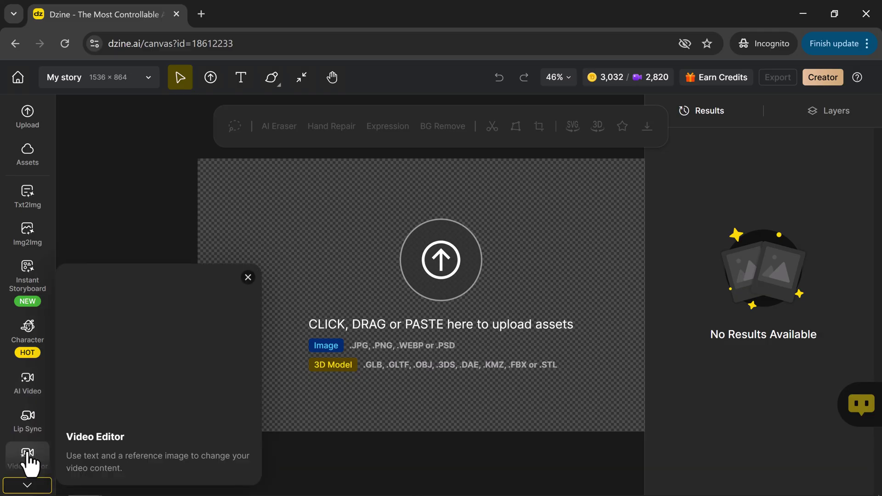
{"action": "scroll", "coordinate": [29, 457], "scroll_direction": "down", "scroll_amount": 3}
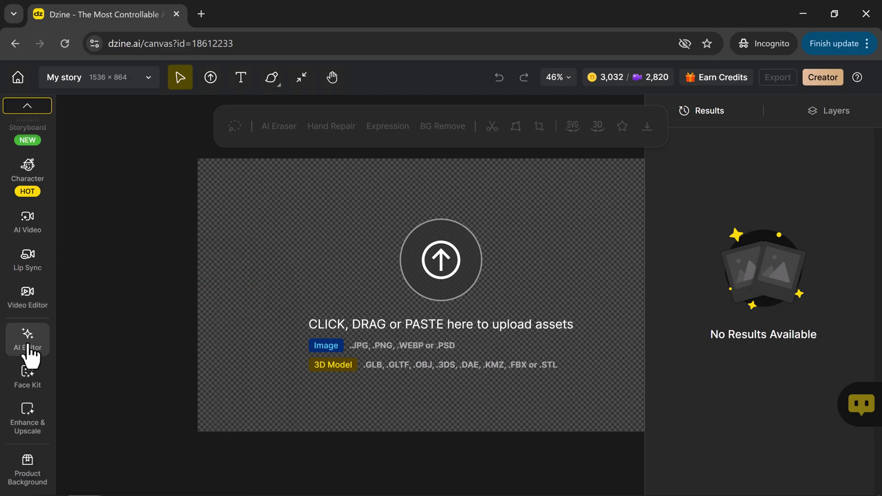
{"action": "mouse_move", "coordinate": [32, 423]}
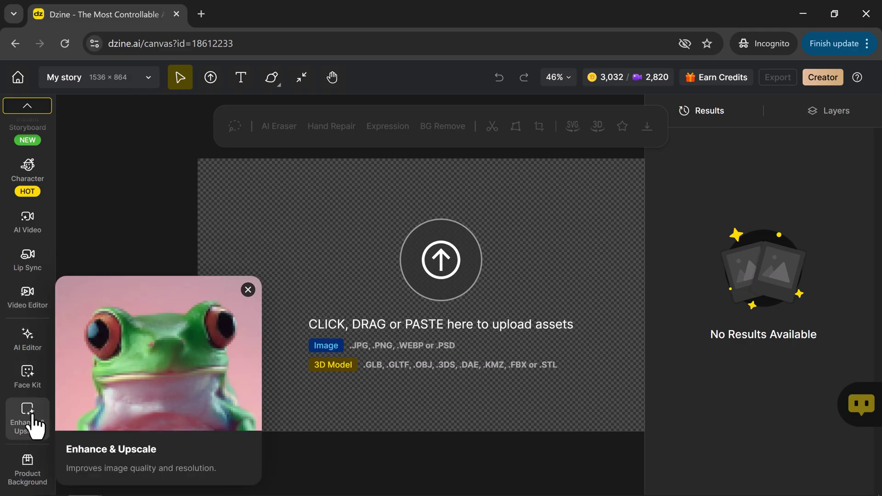
{"action": "mouse_move", "coordinate": [33, 478]}
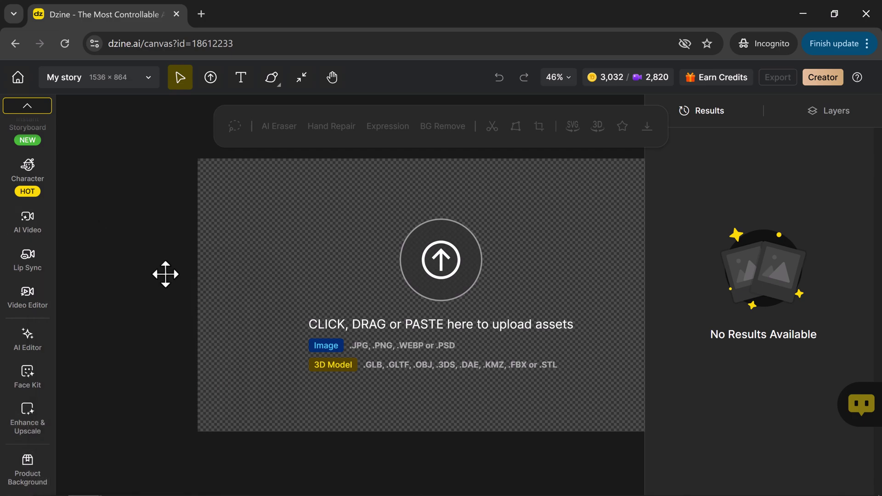
Start Lip Sync in Pro mode and load the café image as the face image.
{"action": "left_click", "coordinate": [28, 268]}
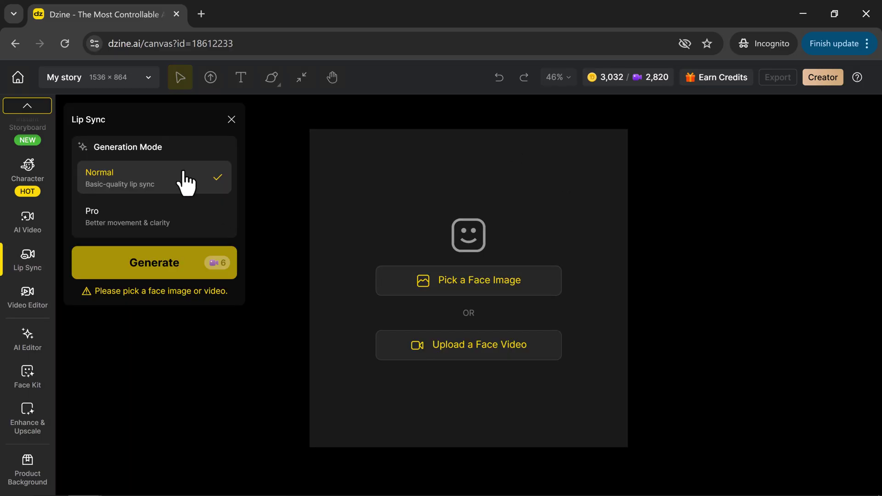
{"action": "left_click", "coordinate": [147, 224]}
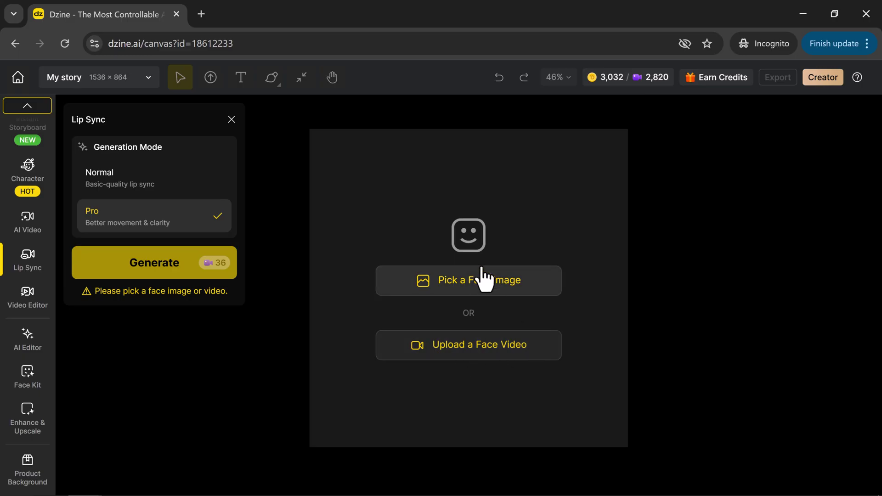
{"action": "left_click", "coordinate": [469, 292]}
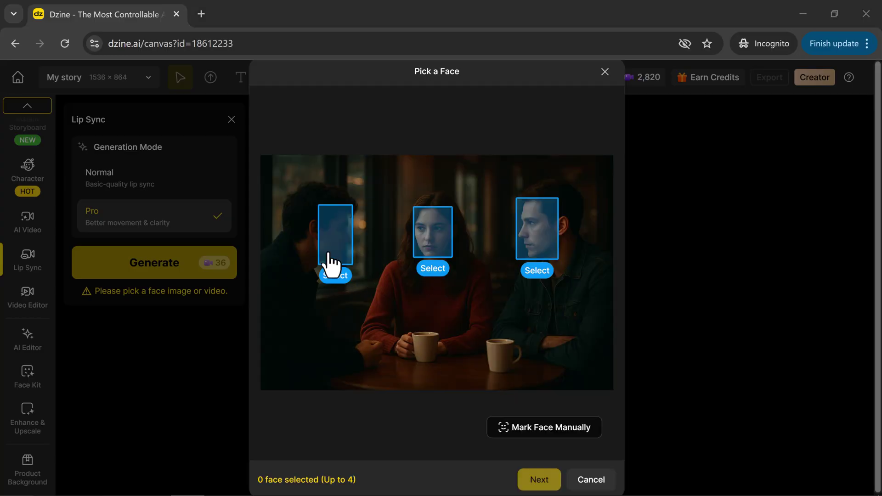
Mark the left man, middle woman and right man as the three speakers.
{"action": "left_click", "coordinate": [338, 276]}
{"action": "left_click", "coordinate": [435, 270]}
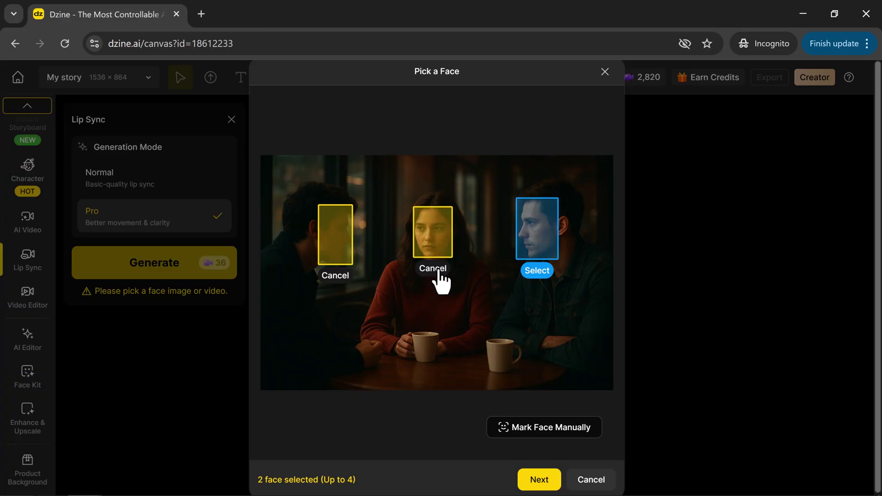
{"action": "left_click", "coordinate": [537, 272]}
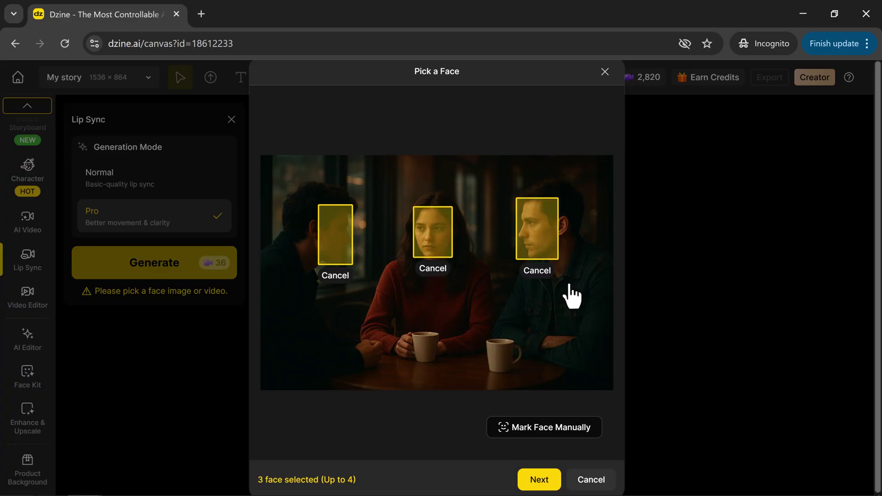
{"action": "left_click", "coordinate": [537, 480]}
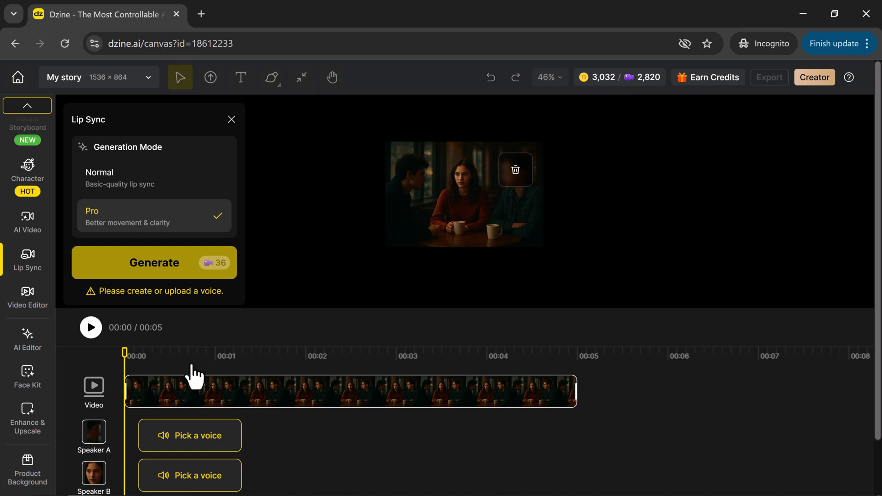
Open the Speaking Voice settings on Speaker A's track.
{"action": "scroll", "coordinate": [211, 341], "scroll_direction": "down", "scroll_amount": 2}
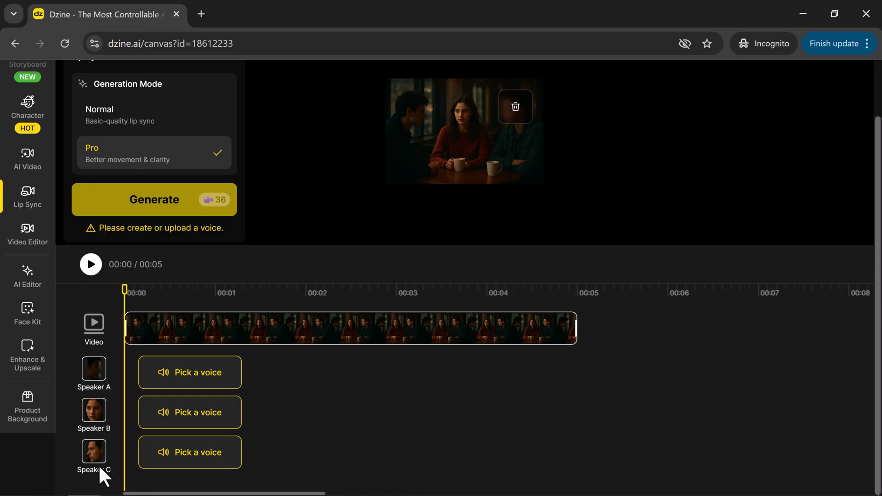
{"action": "left_click", "coordinate": [208, 382]}
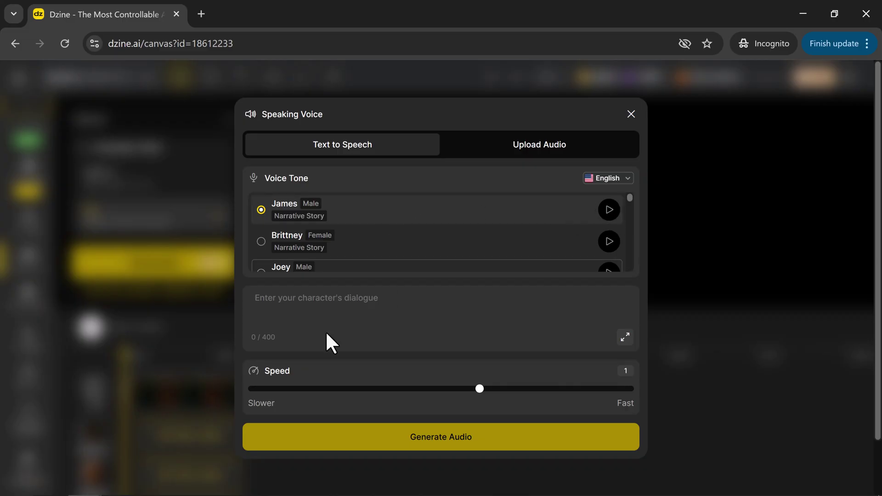
Paste Speaker A's café line, generate it in the James voice, preview it, and apply it.
{"action": "left_click", "coordinate": [296, 299]}
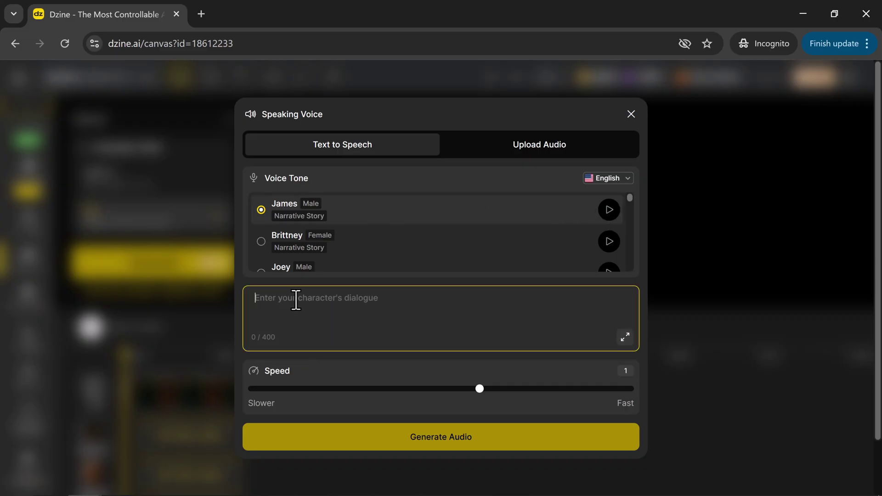
{"action": "type", "text": "So… this is the café you always talked about, huh? It’s nice. Kinda feels like time slows down here."}
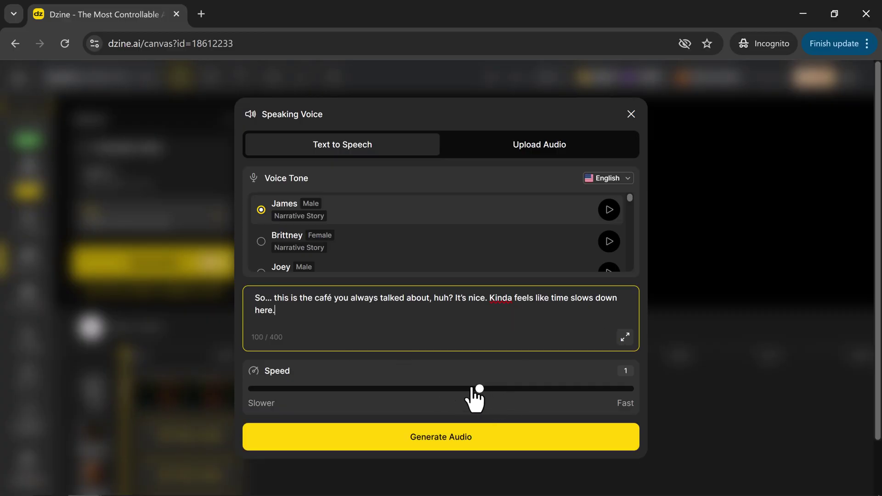
{"action": "left_click", "coordinate": [455, 444]}
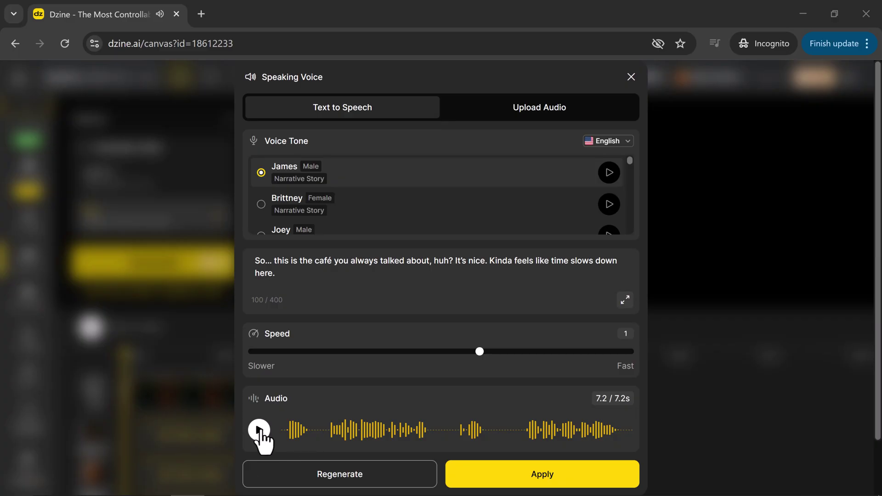
{"action": "left_click", "coordinate": [259, 431]}
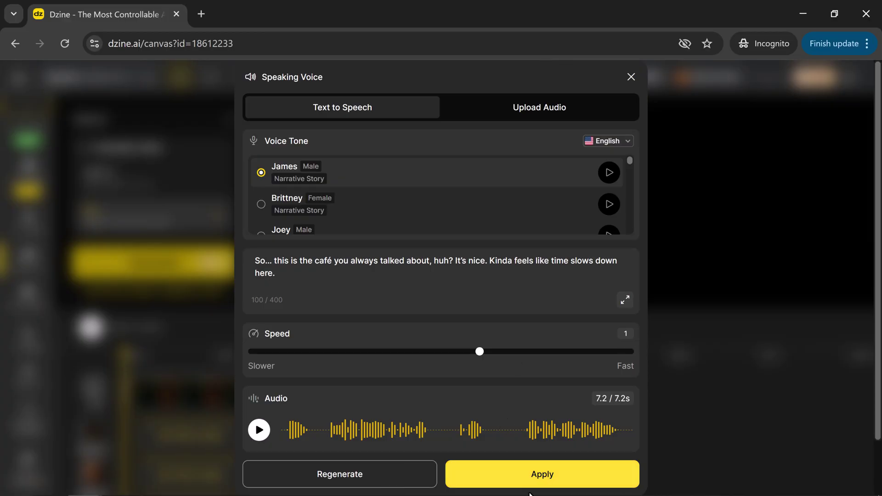
{"action": "left_click", "coordinate": [525, 475]}
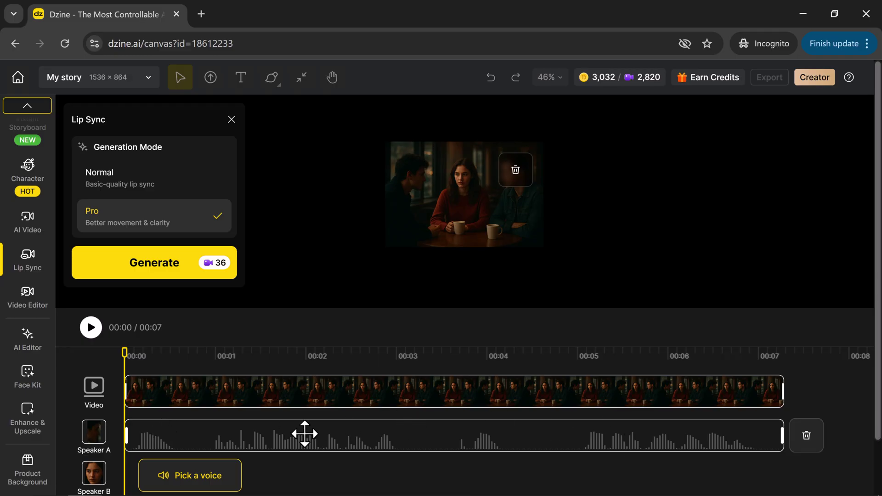
Add Speaker B's Brittney-voiced reply and move it to start at about 7 s.
{"action": "scroll", "coordinate": [304, 434], "scroll_direction": "down", "scroll_amount": 2}
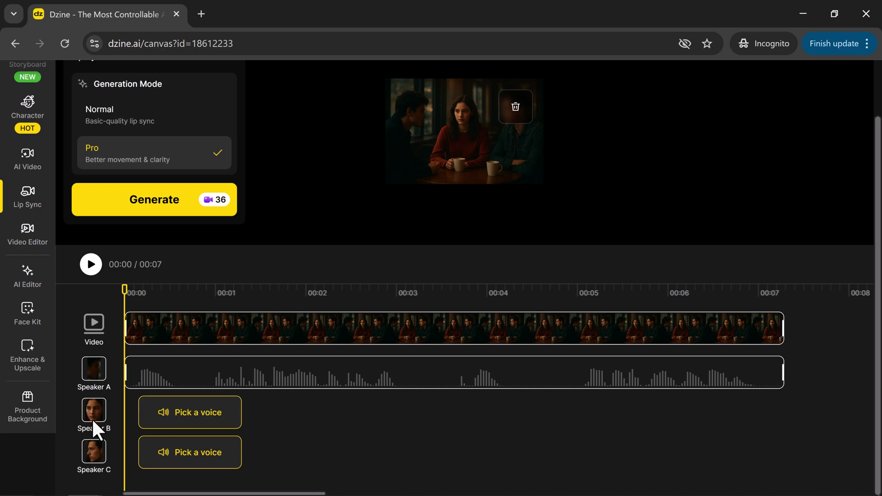
{"action": "left_click", "coordinate": [182, 421]}
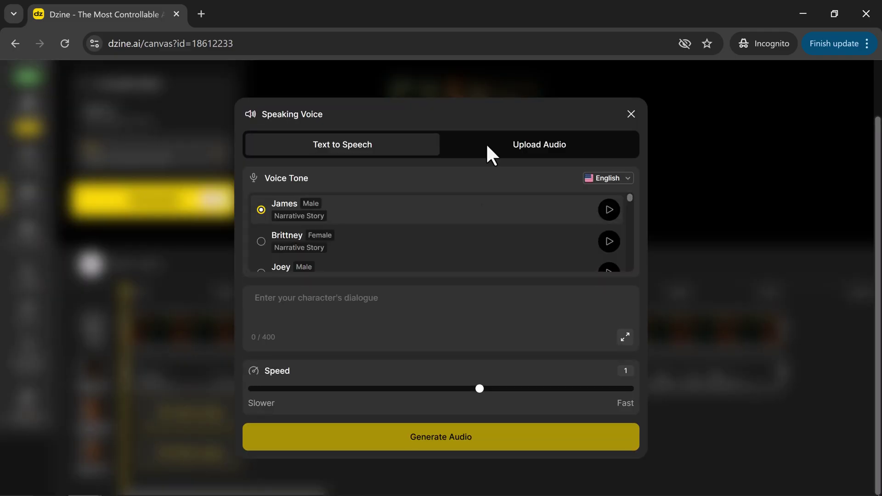
{"action": "left_click", "coordinate": [266, 251]}
{"action": "left_click", "coordinate": [270, 299]}
{"action": "type", "text": "Yeah… it’s my favorite spot. I come here when I need to think—or when I want to disappear for a while."}
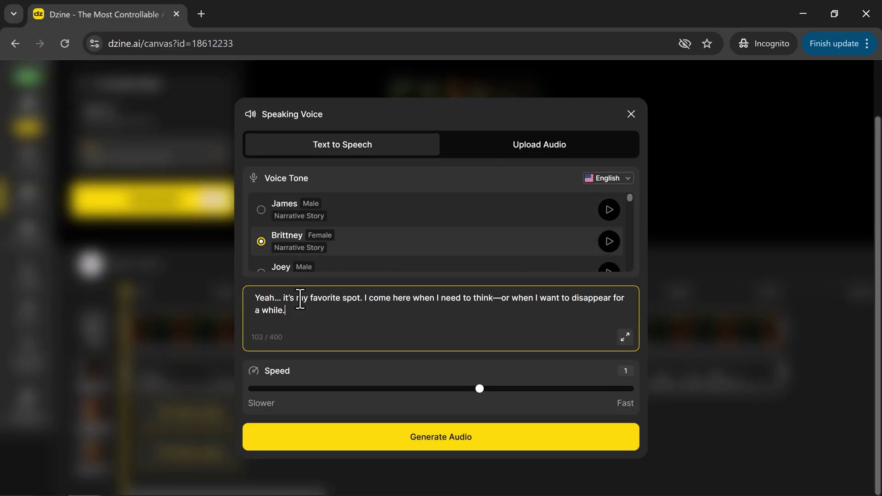
{"action": "left_click", "coordinate": [444, 439]}
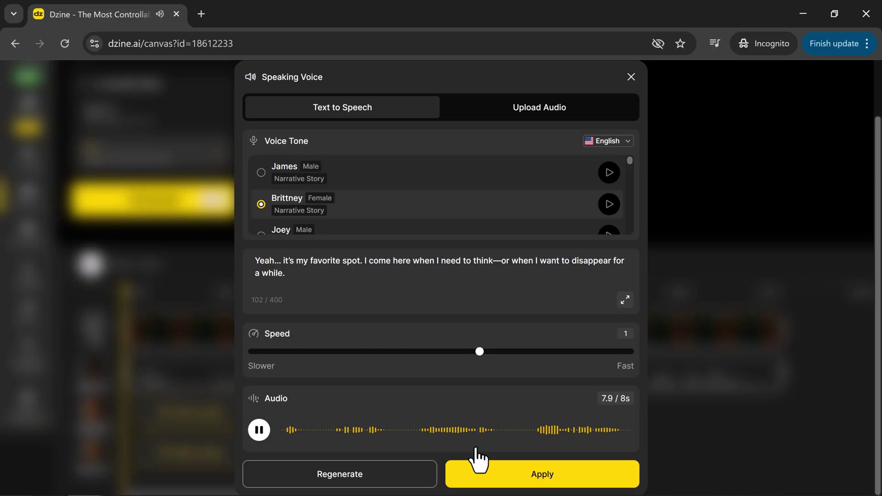
{"action": "left_click", "coordinate": [519, 478]}
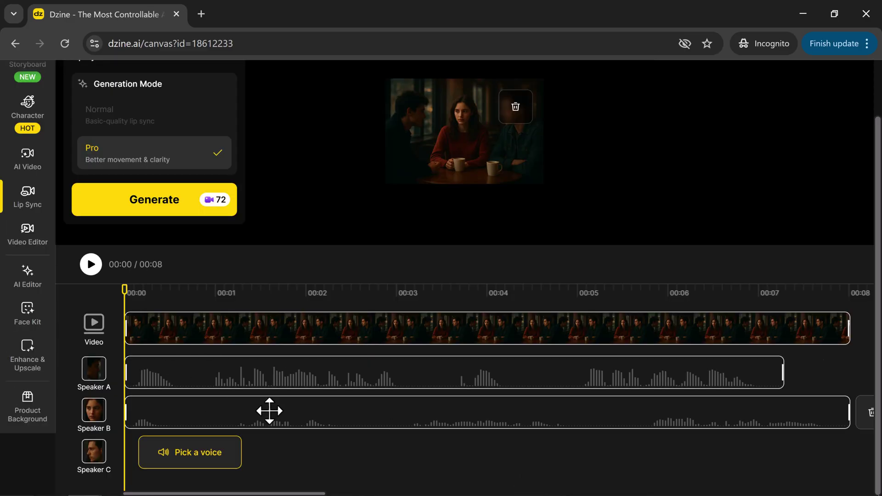
{"action": "left_click_drag", "start_coordinate": [176, 412], "coordinate": [835, 417]}
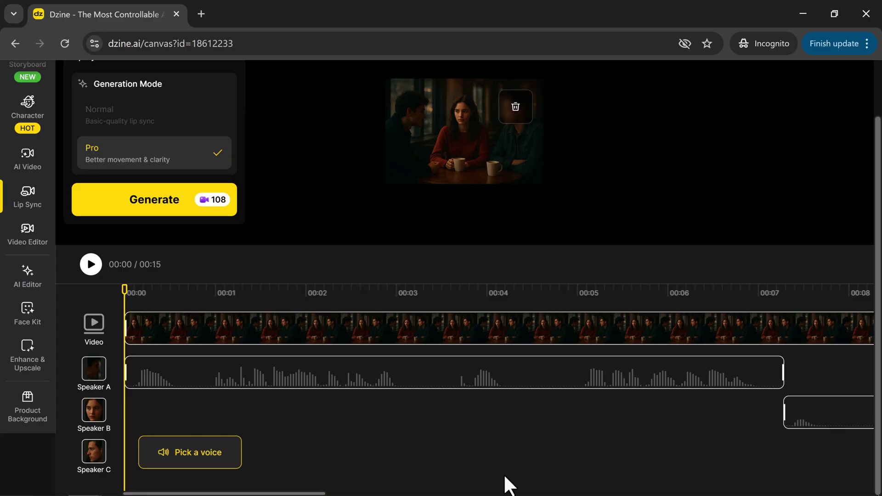
Generate Speaker C's line in the Finn voice and apply it to the track.
{"action": "left_click", "coordinate": [164, 458]}
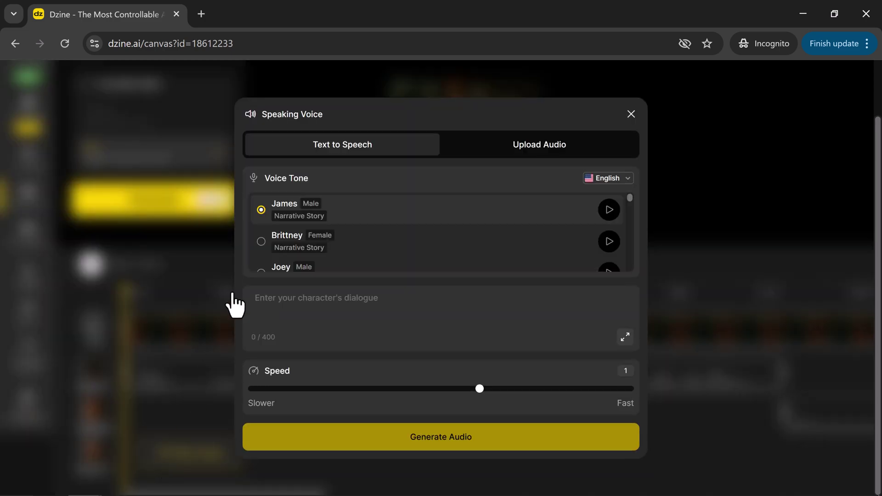
{"action": "scroll", "coordinate": [260, 229], "scroll_direction": "down", "scroll_amount": 3}
{"action": "left_click", "coordinate": [261, 222]}
{"action": "left_click", "coordinate": [339, 299]}
{"action": "type", "text": "Disappear? Not possible when we’re around, Maya. We’d probably find you in seconds."}
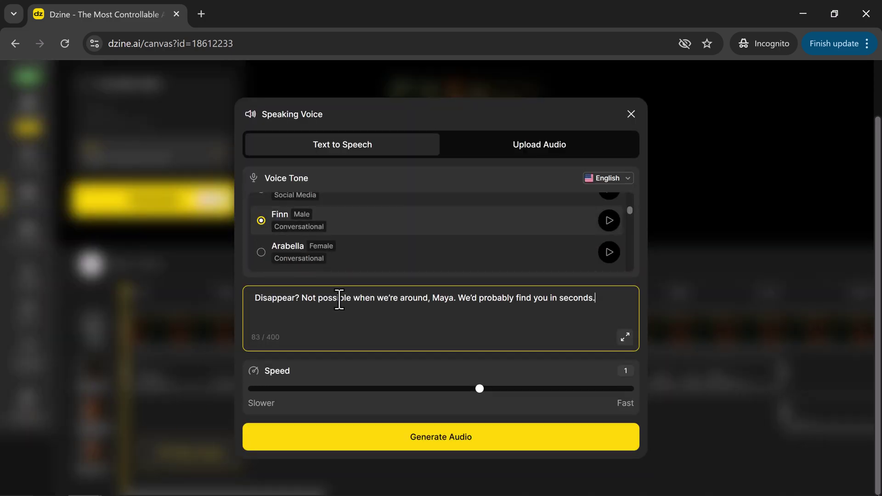
{"action": "left_click", "coordinate": [446, 444]}
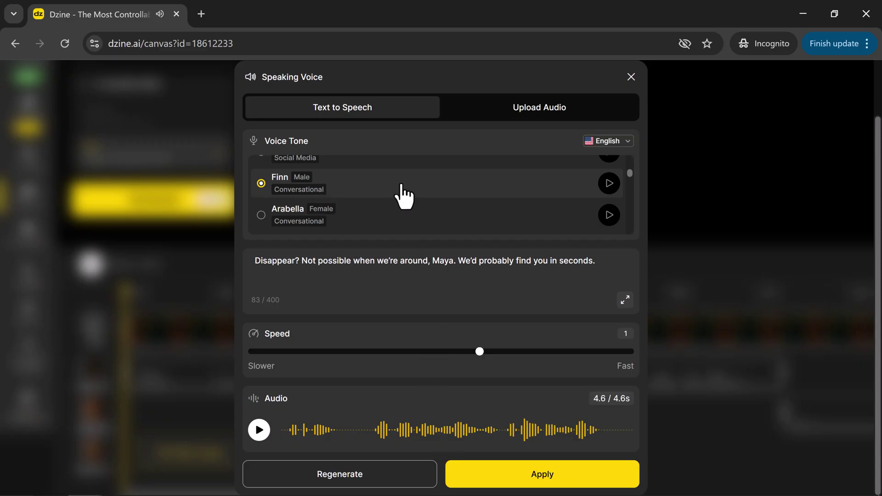
{"action": "left_click", "coordinate": [512, 483]}
Position Speaker C's clip after Speaker B's reply, extending the timeline to 20 seconds.
{"action": "left_click_drag", "start_coordinate": [292, 462], "coordinate": [873, 452]}
{"action": "left_click_drag", "start_coordinate": [738, 449], "coordinate": [875, 450]}
{"action": "scroll", "coordinate": [305, 455], "scroll_direction": "right", "scroll_amount": 5}
{"action": "left_click_drag", "start_coordinate": [305, 455], "coordinate": [758, 455]}
{"action": "scroll", "coordinate": [422, 373], "scroll_direction": "right", "scroll_amount": 5}
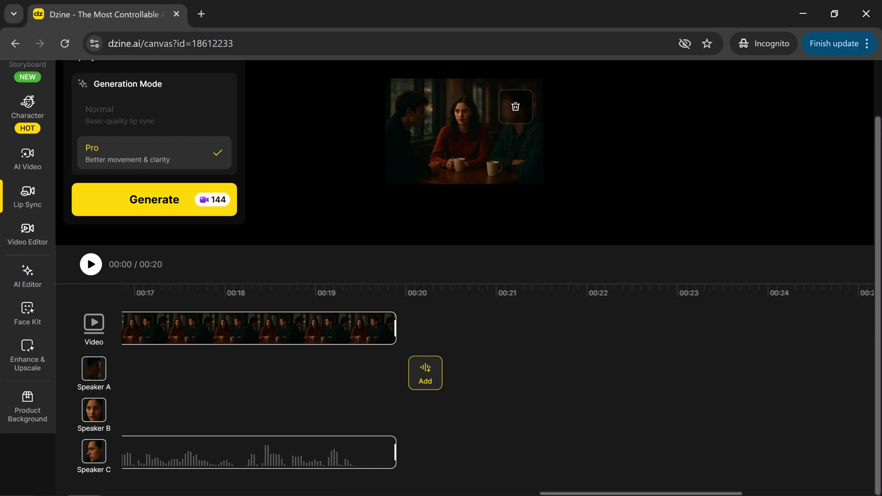
Add a second James-voiced Speaker A line about the last coffee after Speaker C's clip.
{"action": "left_click", "coordinate": [422, 373]}
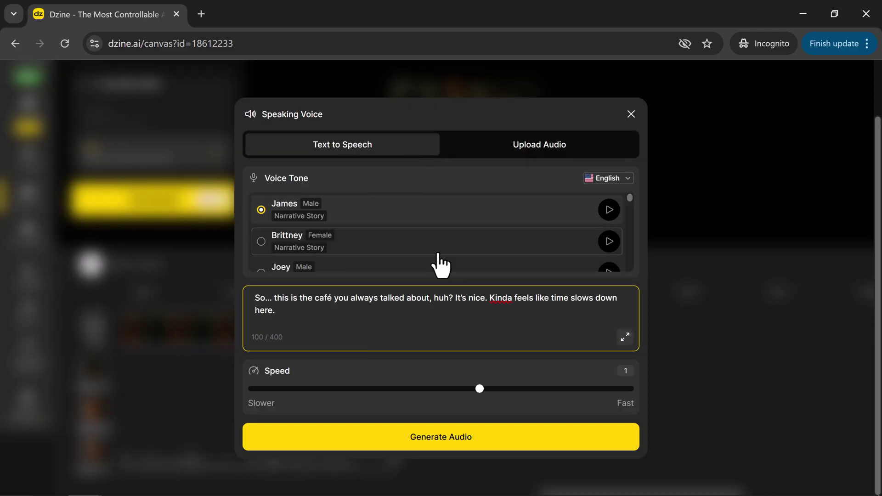
{"action": "key", "text": "ctrl+a"}
{"action": "type", "text": "You two? You’d just argue about who gets the last coffee before even noticing I was gone."}
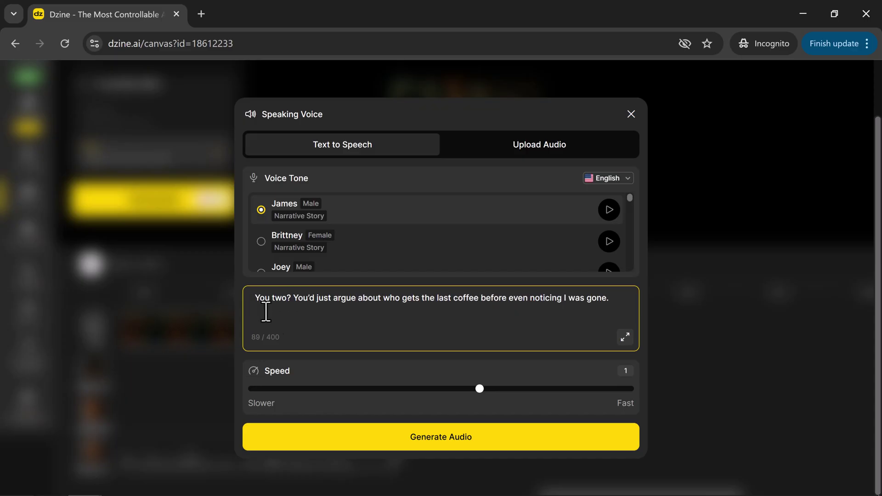
{"action": "left_click", "coordinate": [476, 442]}
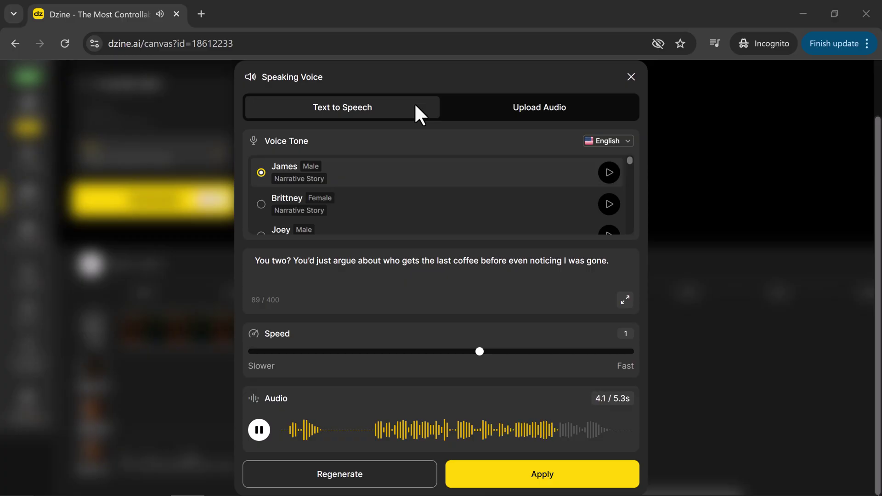
{"action": "left_click", "coordinate": [526, 478]}
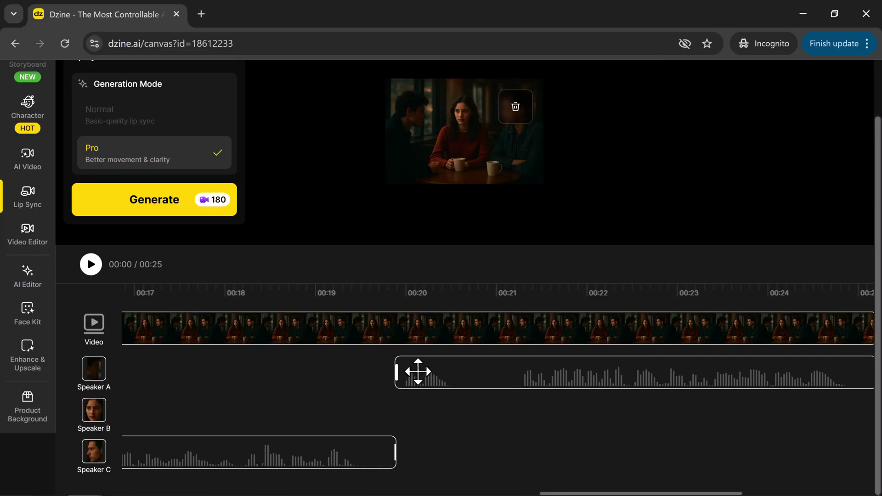
{"action": "mouse_move", "coordinate": [417, 371]}
{"action": "left_mouse_down"}
{"action": "mouse_move", "coordinate": [433, 370]}
{"action": "mouse_move", "coordinate": [426, 371]}
{"action": "left_mouse_up"}
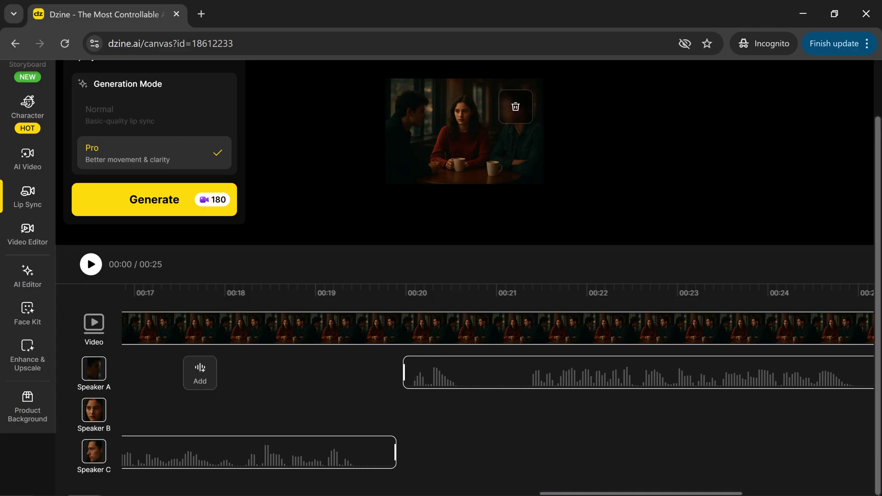
{"action": "scroll", "coordinate": [652, 411], "scroll_direction": "right", "scroll_amount": 2}
{"action": "scroll", "coordinate": [652, 411], "scroll_direction": "right", "scroll_amount": 8}
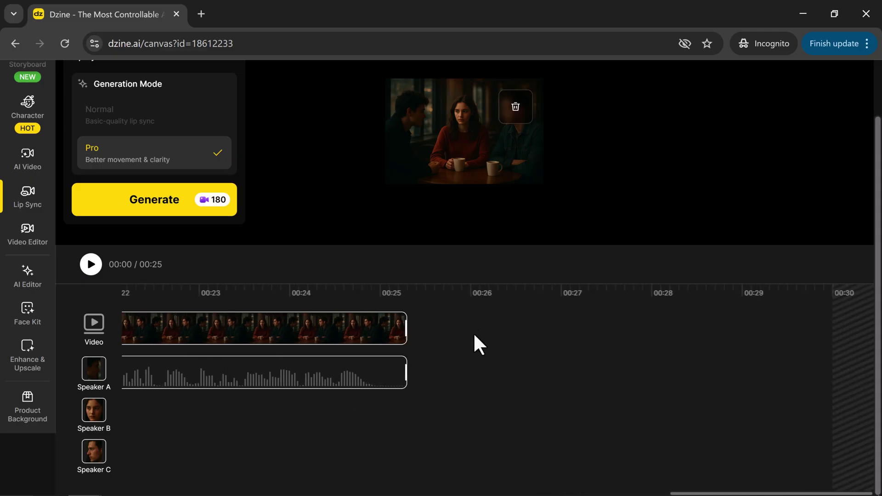
Add Speaker B's closing Brittney line 'Maybe. But if you really disappeared… I'd notice first.'.
{"action": "mouse_move", "coordinate": [436, 414]}
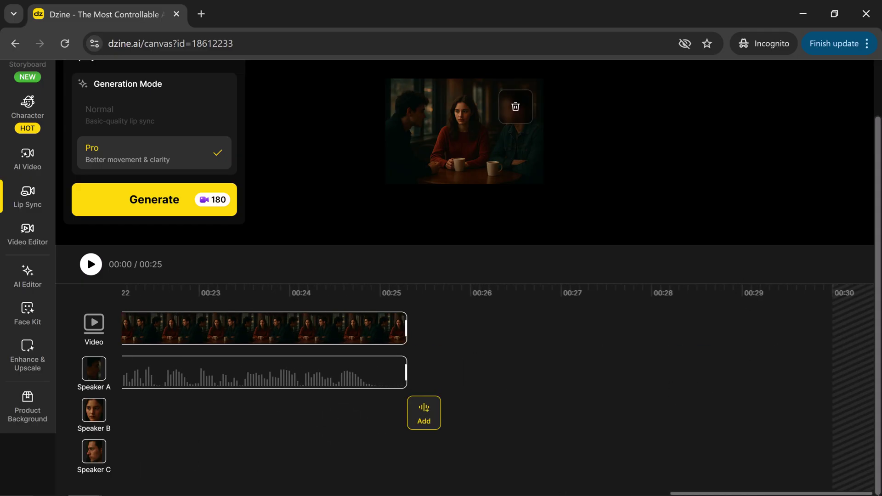
{"action": "left_click", "coordinate": [421, 412]}
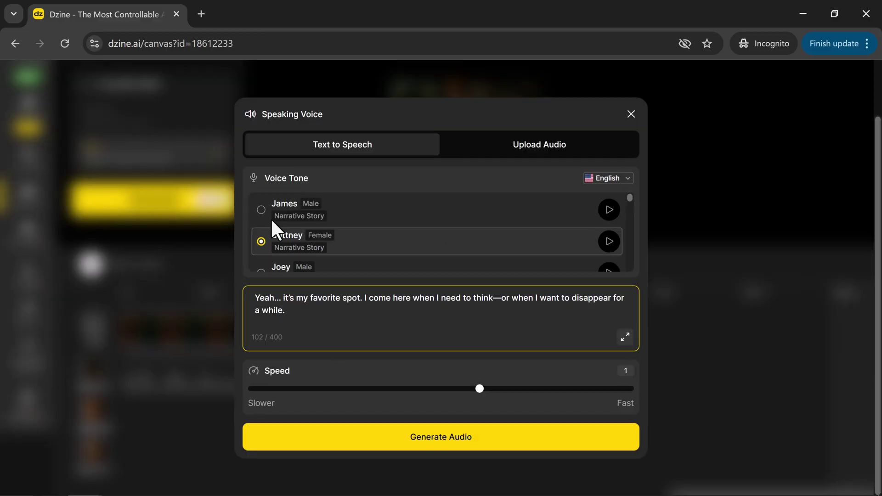
{"action": "key", "text": "ctrl+a"}
{"action": "type", "text": "Maybe. But if you really disappeared… I’d notice first."}
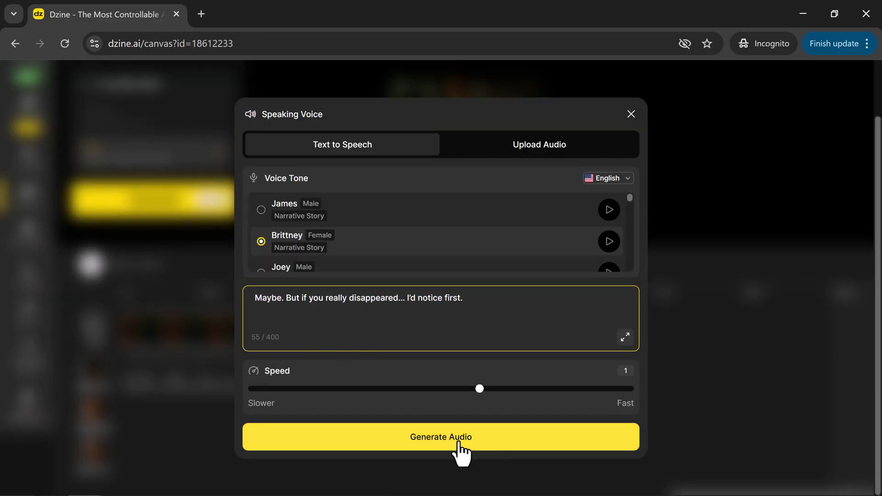
{"action": "left_click", "coordinate": [458, 440]}
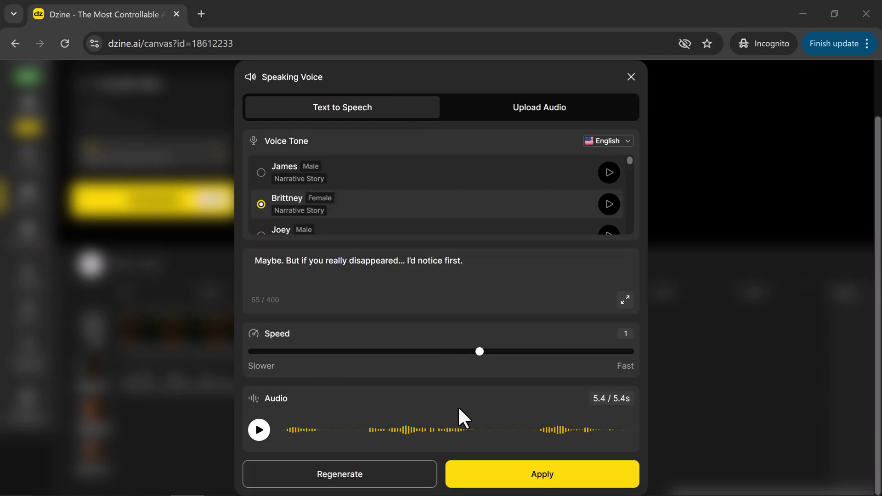
{"action": "left_click", "coordinate": [551, 484]}
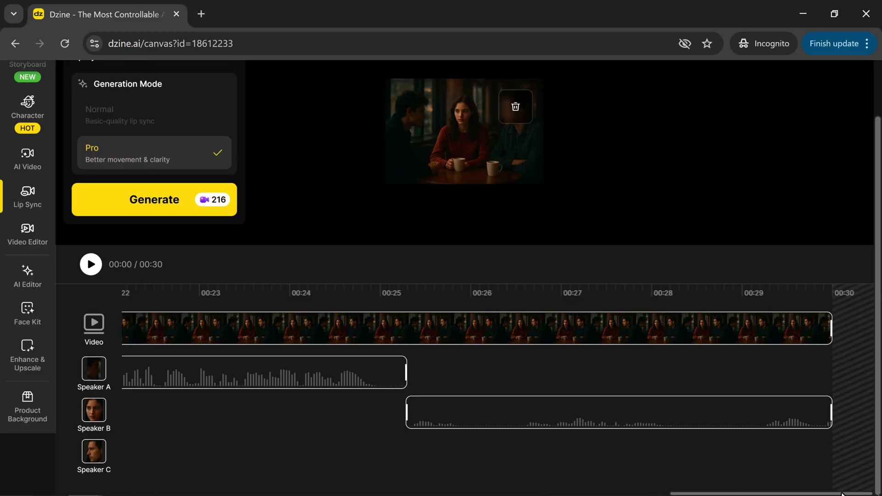
{"action": "scroll", "coordinate": [574, 460], "scroll_direction": "left", "scroll_amount": 15}
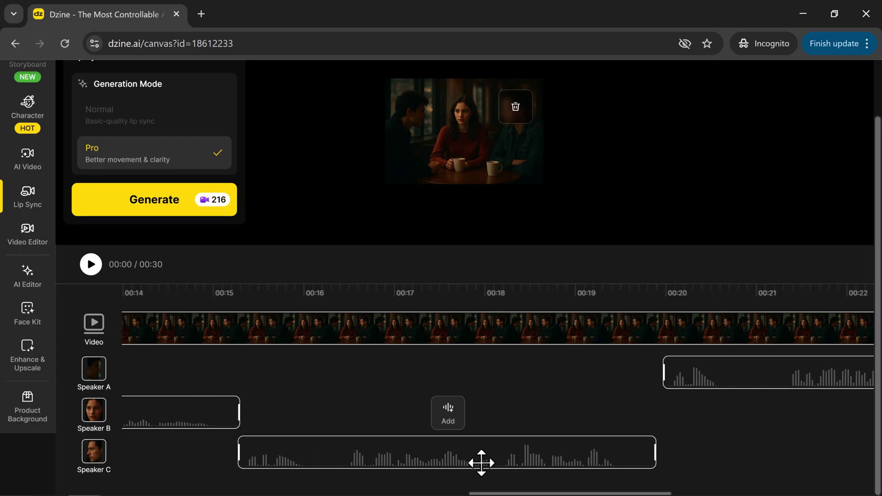
{"action": "left_click_drag", "start_coordinate": [517, 493], "coordinate": [190, 490]}
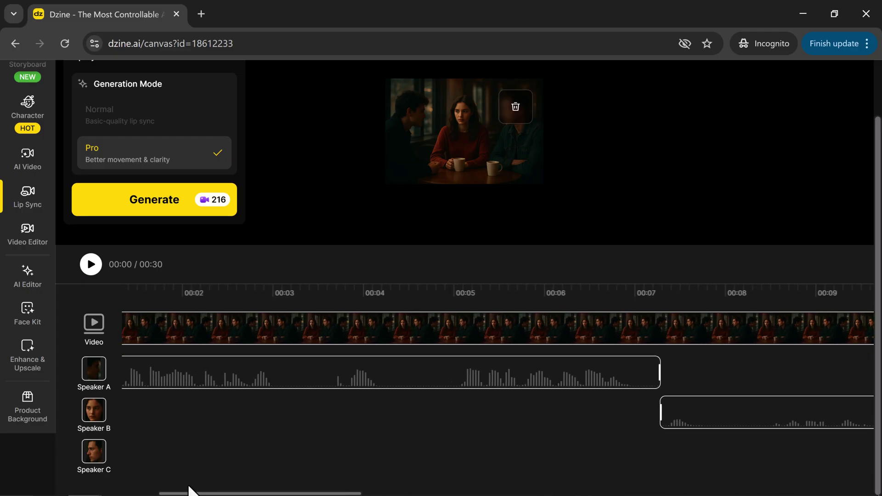
Generate the 30-second Pro lip-sync video from the timeline.
{"action": "left_click", "coordinate": [143, 202]}
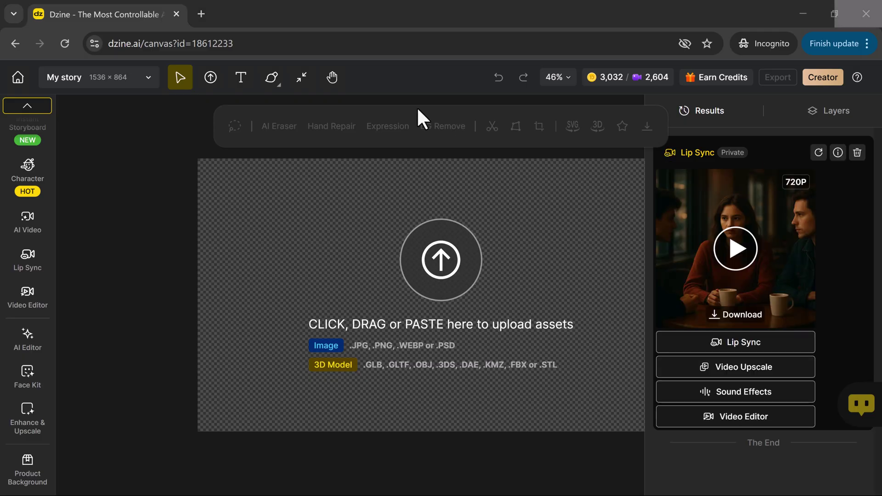
Play the finished 30-second lip-sync café video in the full-screen preview player.
{"action": "left_click", "coordinate": [736, 248]}
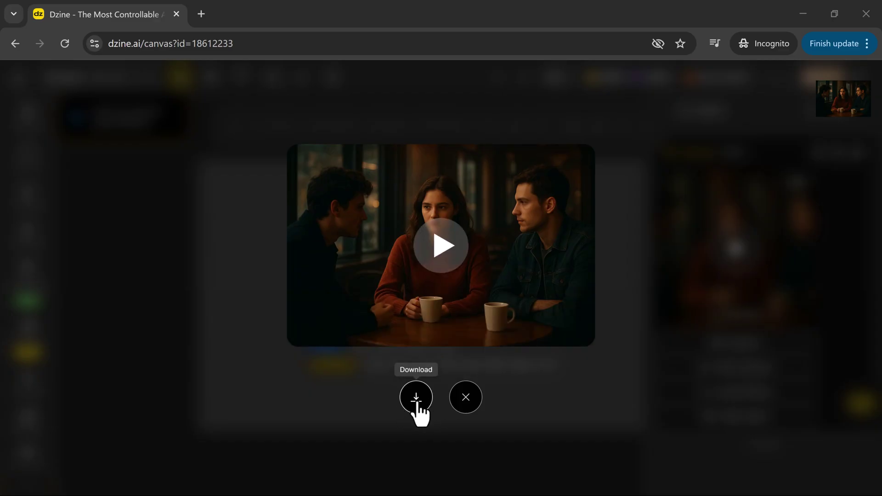
Close the preview and view the Lip Sync result's details: 30s, Pro mode, Private Mode.
{"action": "left_click", "coordinate": [466, 397]}
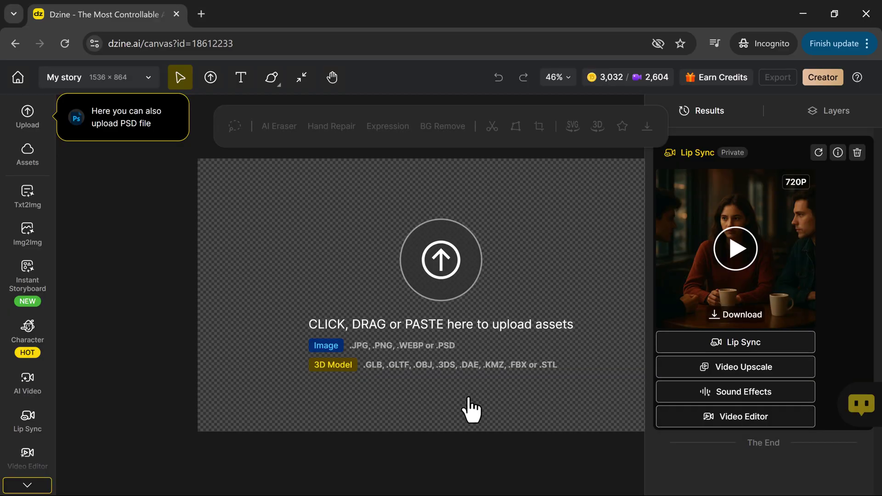
{"action": "left_click", "coordinate": [838, 153]}
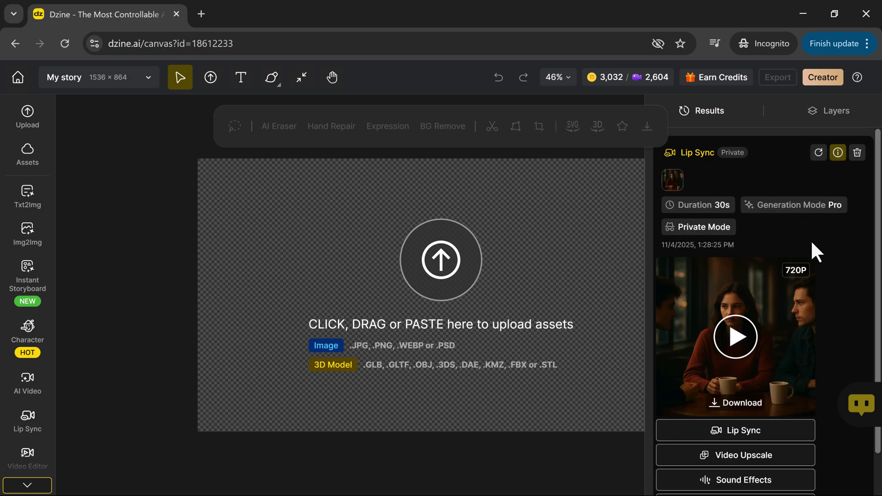
{"action": "scroll", "coordinate": [774, 359], "scroll_direction": "down", "scroll_amount": 1}
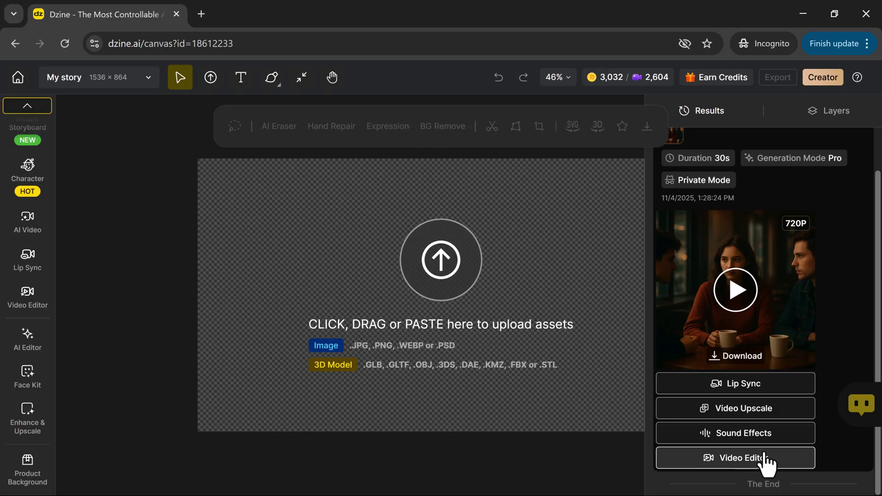
{"action": "scroll", "coordinate": [848, 147], "scroll_direction": "up", "scroll_amount": 1}
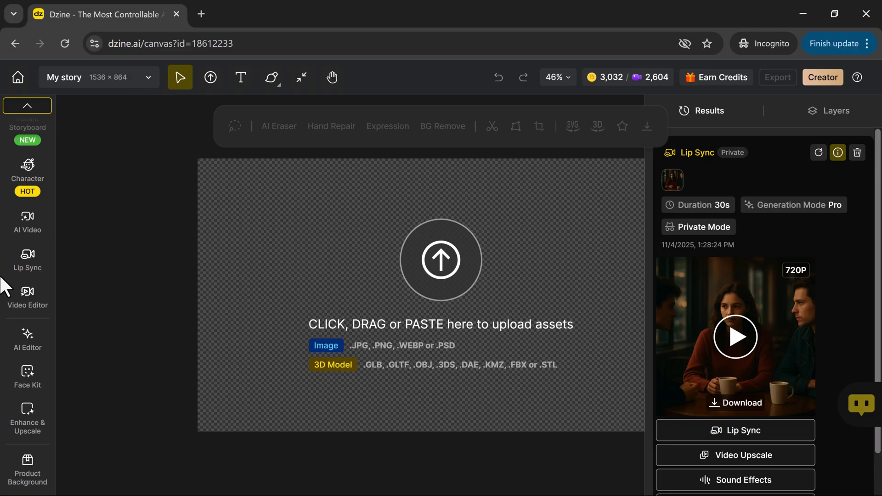
Go to the Dzine home page and flip through the Nano Banana, Instant Storyboard, Consistent Character and Flux Kontext slides.
{"action": "left_click", "coordinate": [18, 45]}
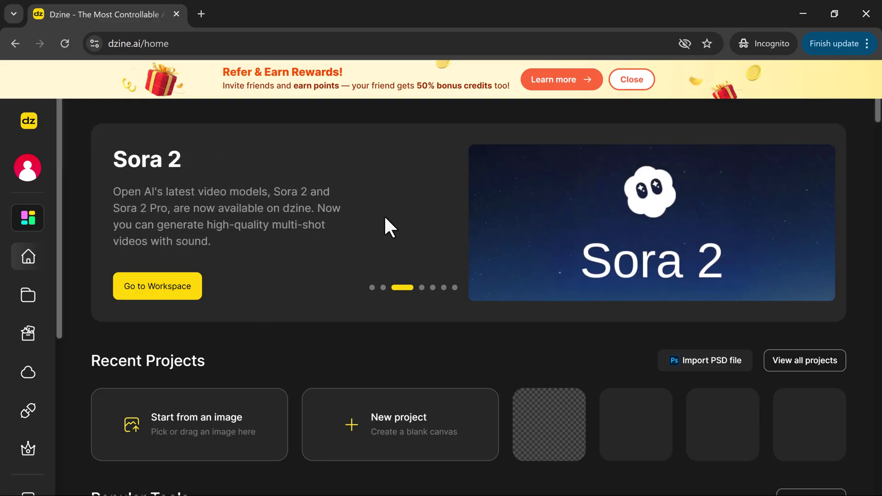
{"action": "left_click", "coordinate": [422, 288]}
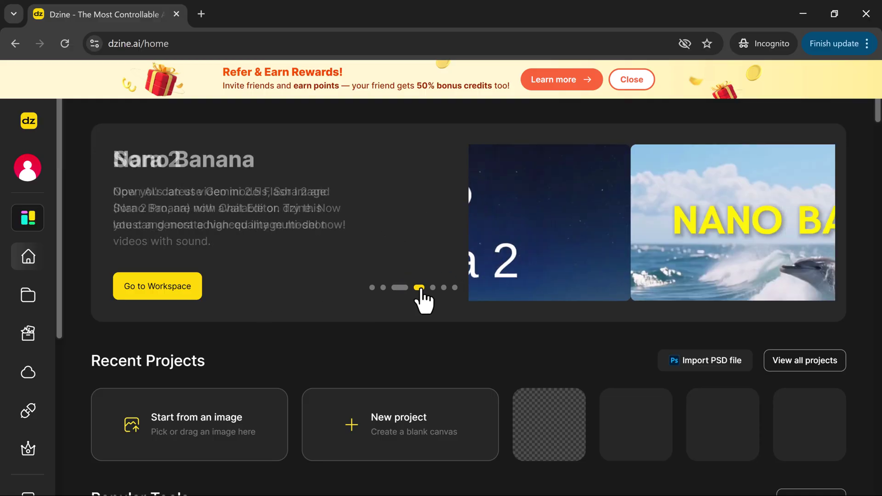
{"action": "left_click", "coordinate": [433, 288]}
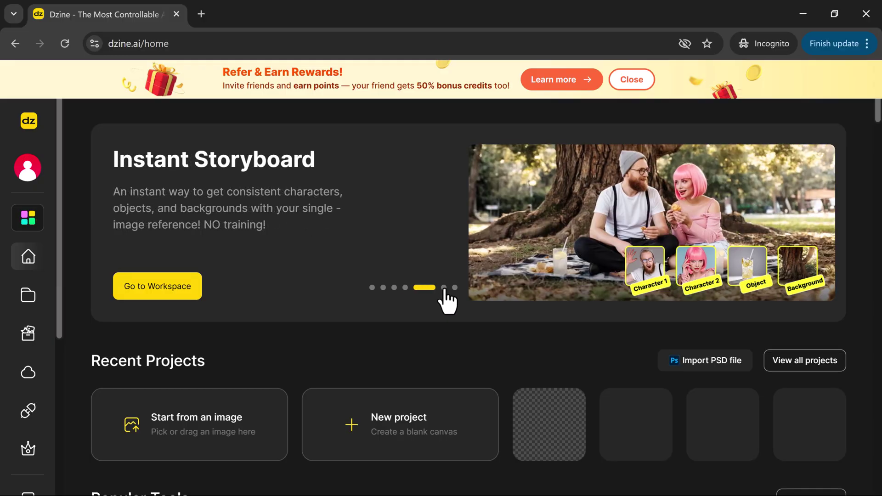
{"action": "left_click", "coordinate": [444, 287]}
{"action": "left_click", "coordinate": [454, 288]}
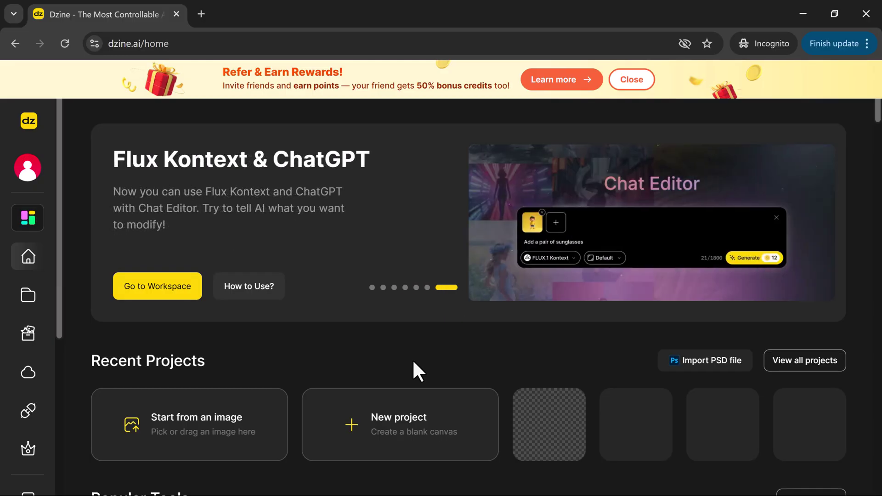
Scroll down the home page to the Style Library showing FLUX.1 and Seedream 4.0.
{"action": "scroll", "coordinate": [414, 363], "scroll_direction": "down", "scroll_amount": 15}
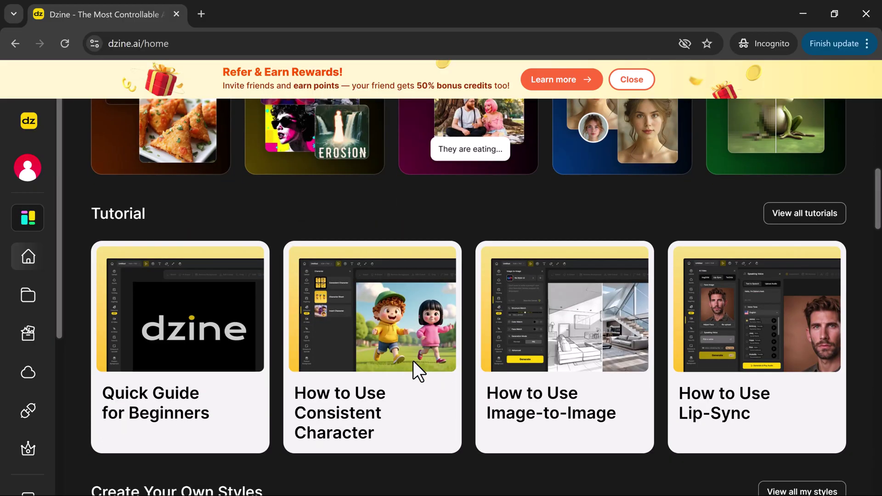
{"action": "scroll", "coordinate": [412, 360], "scroll_direction": "down", "scroll_amount": 20}
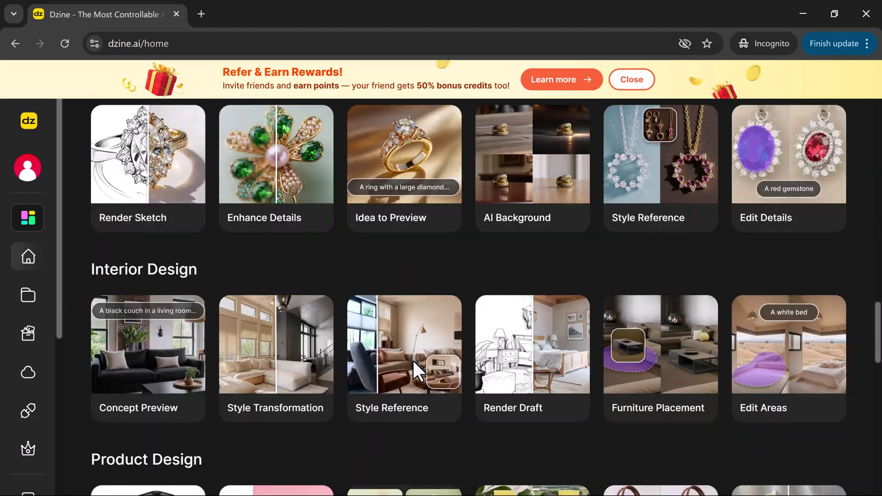
{"action": "scroll", "coordinate": [412, 359], "scroll_direction": "down", "scroll_amount": 15}
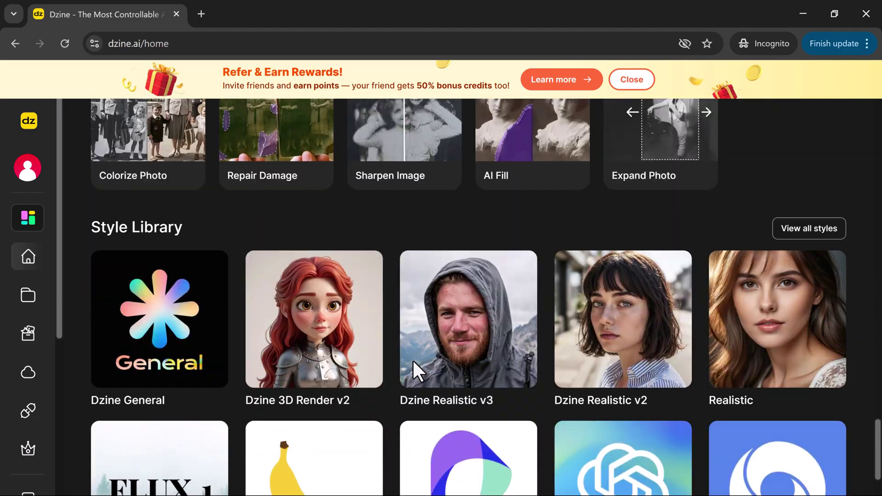
{"action": "scroll", "coordinate": [412, 359], "scroll_direction": "down", "scroll_amount": 2}
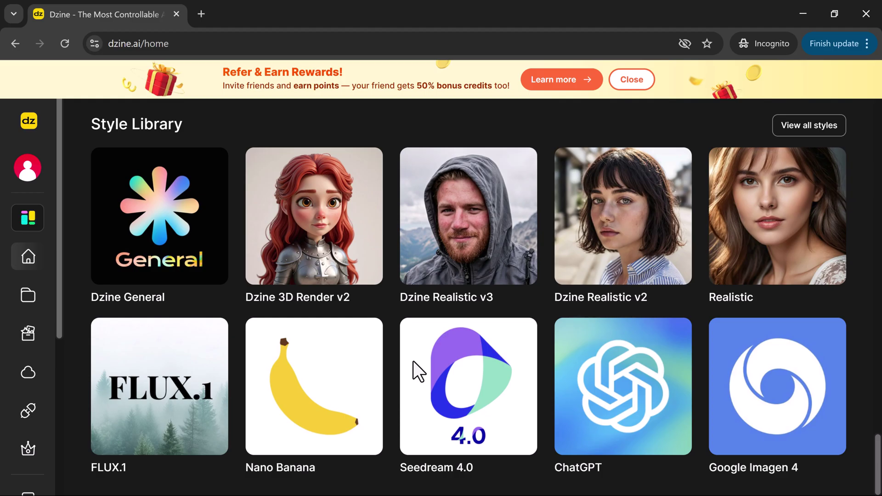